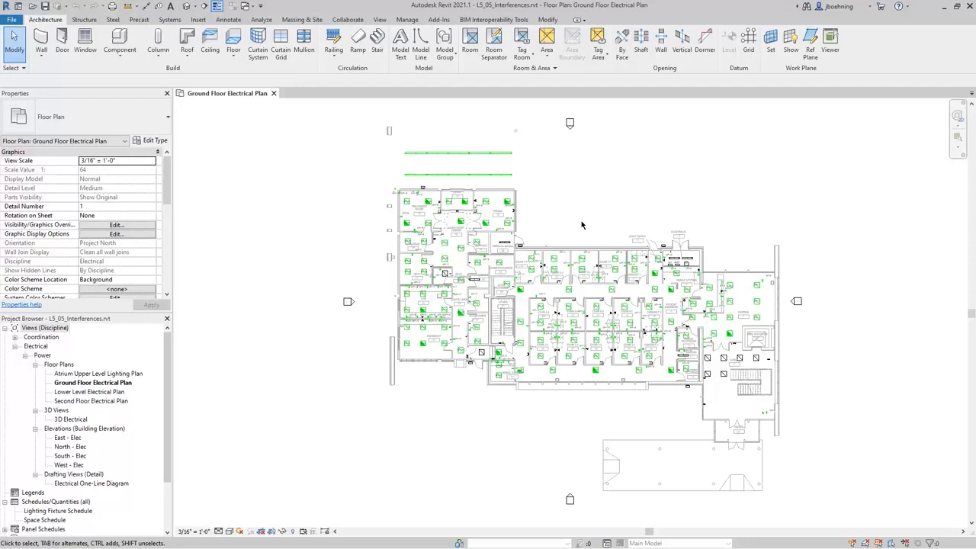
# Start an interference check with Current Project as the category source on both sides
pyautogui.click(350, 20)
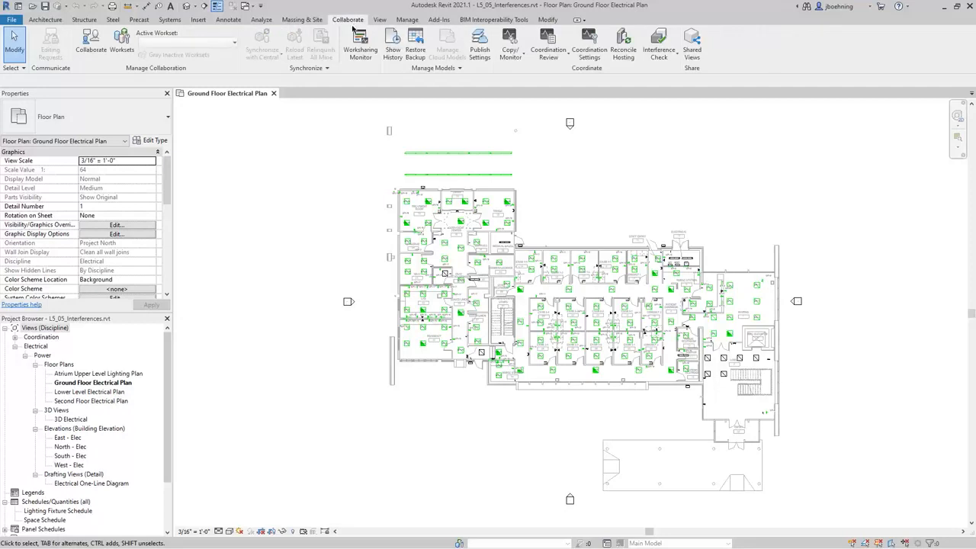
pyautogui.click(673, 62)
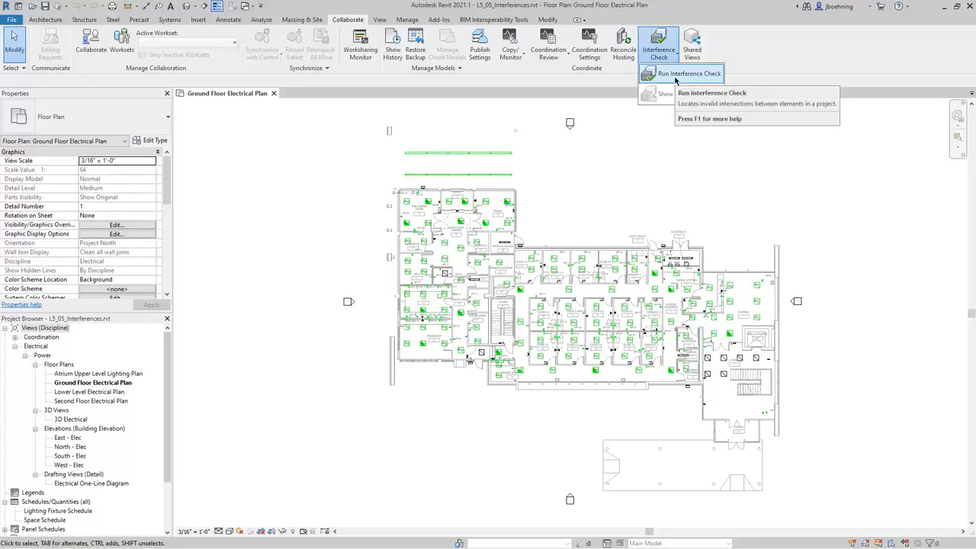
pyautogui.click(675, 76)
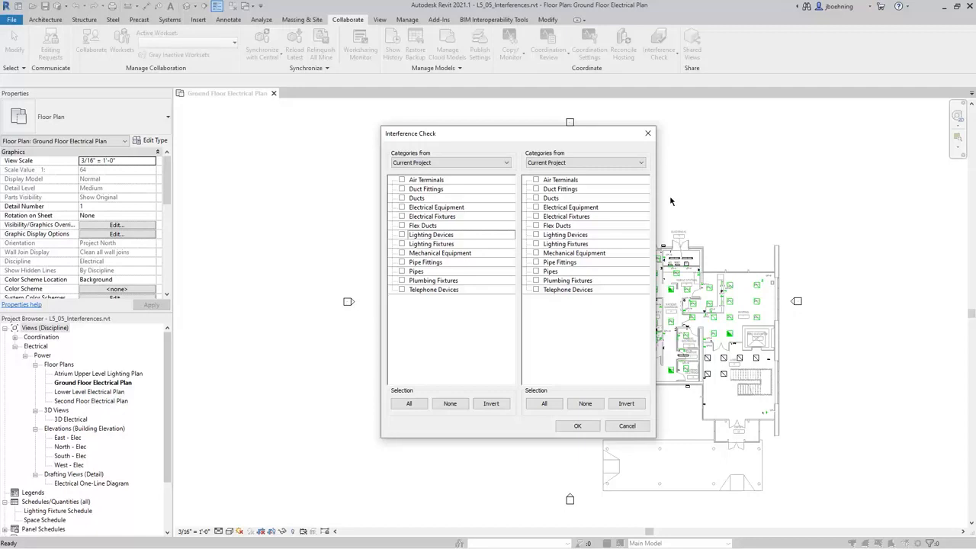
pyautogui.click(504, 166)
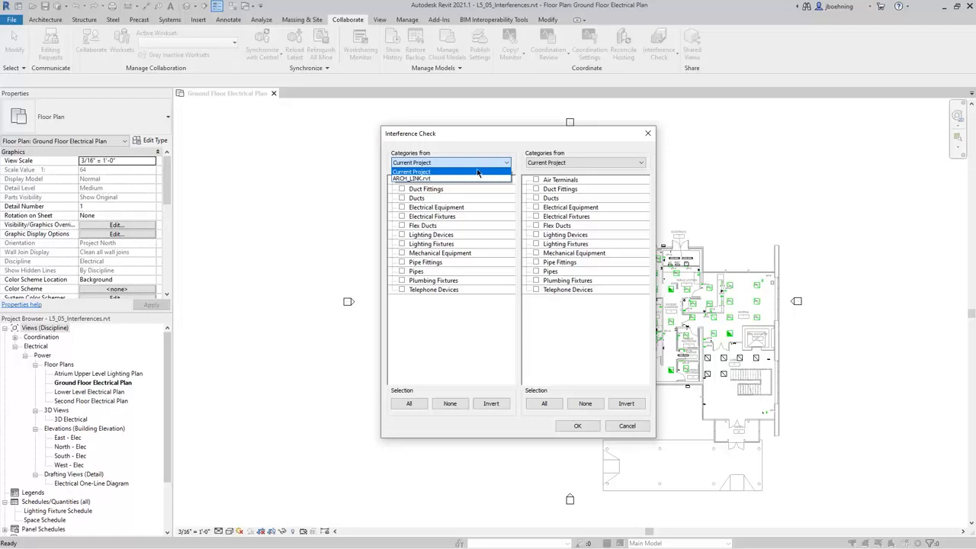
pyautogui.click(478, 173)
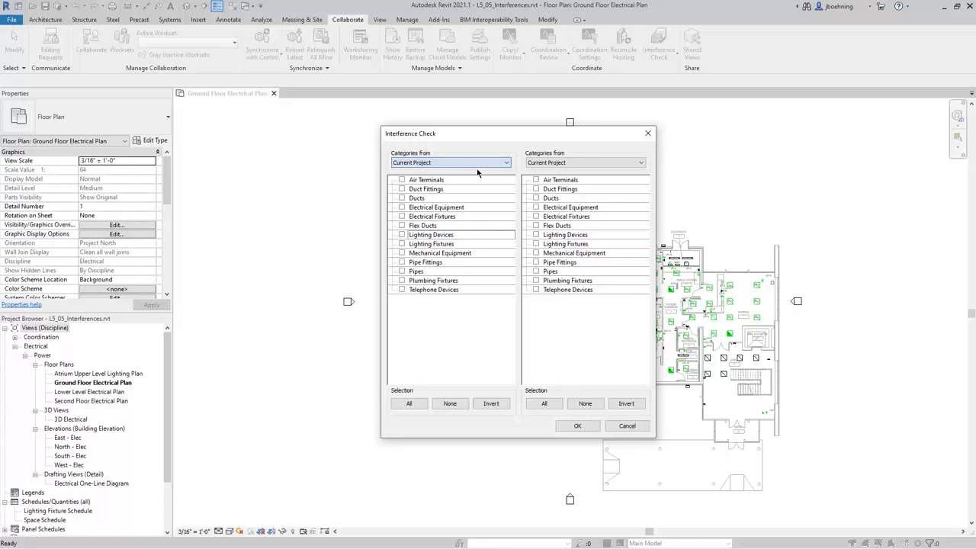
pyautogui.click(614, 163)
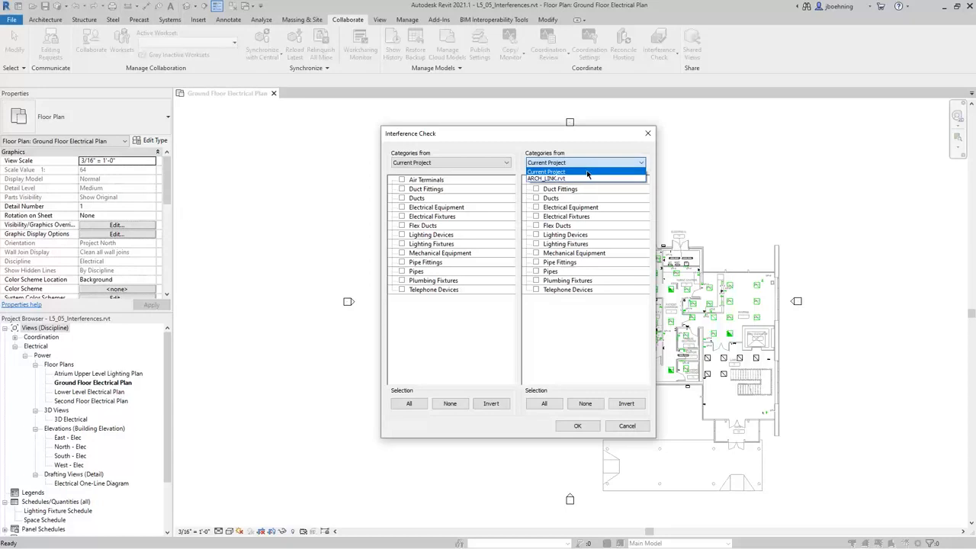
pyautogui.click(588, 172)
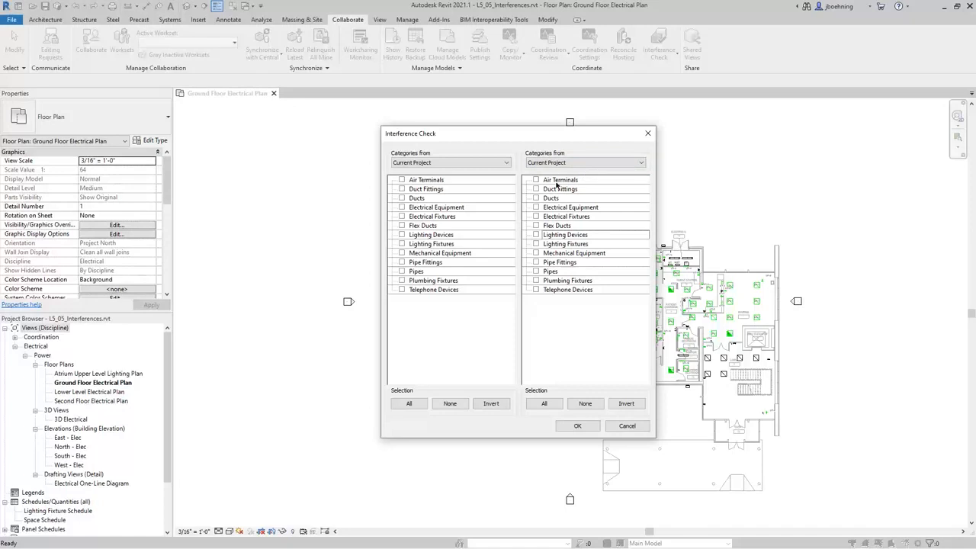
# Include Electrical Equipment, Electrical Fixtures, Lighting Devices and Lighting Fixtures in the first category set of the interference check
pyautogui.click(401, 208)
pyautogui.click(402, 217)
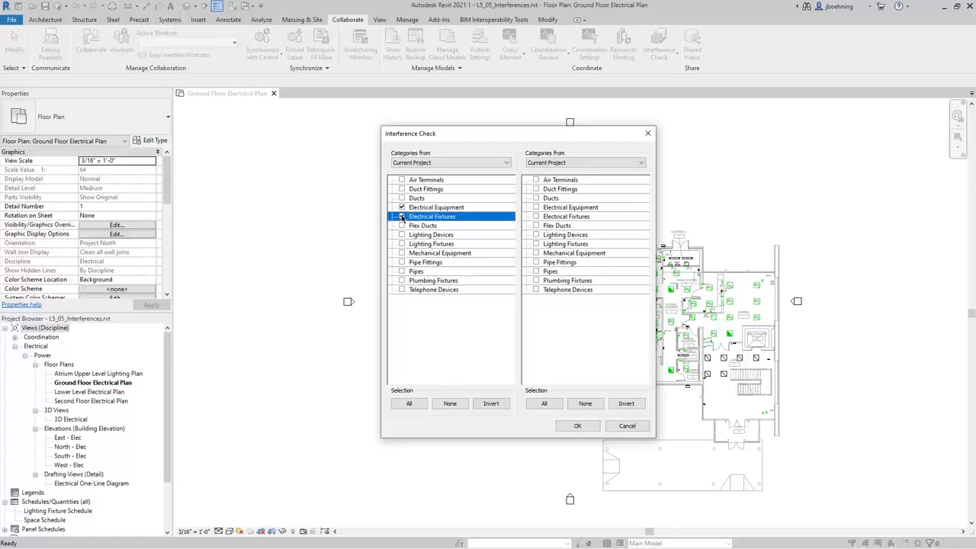
pyautogui.click(402, 235)
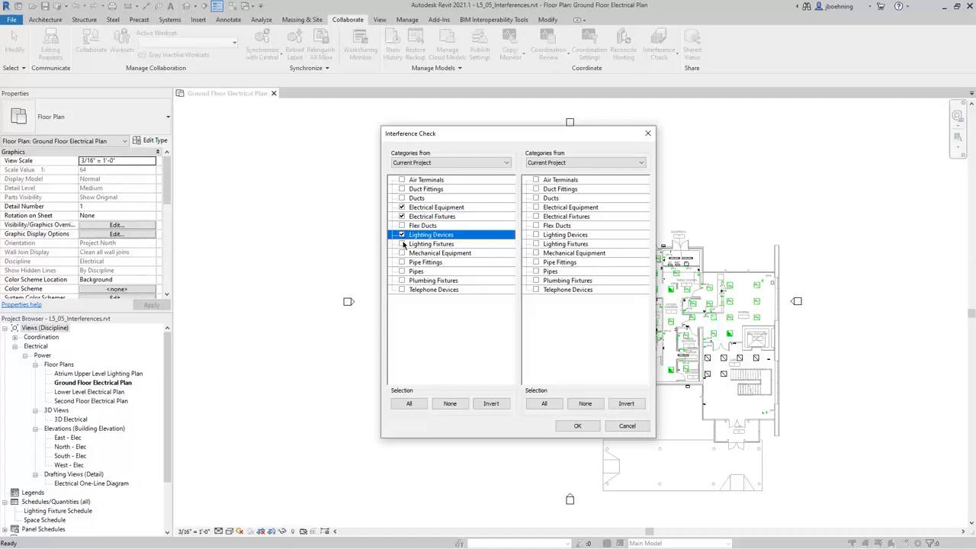
pyautogui.click(401, 244)
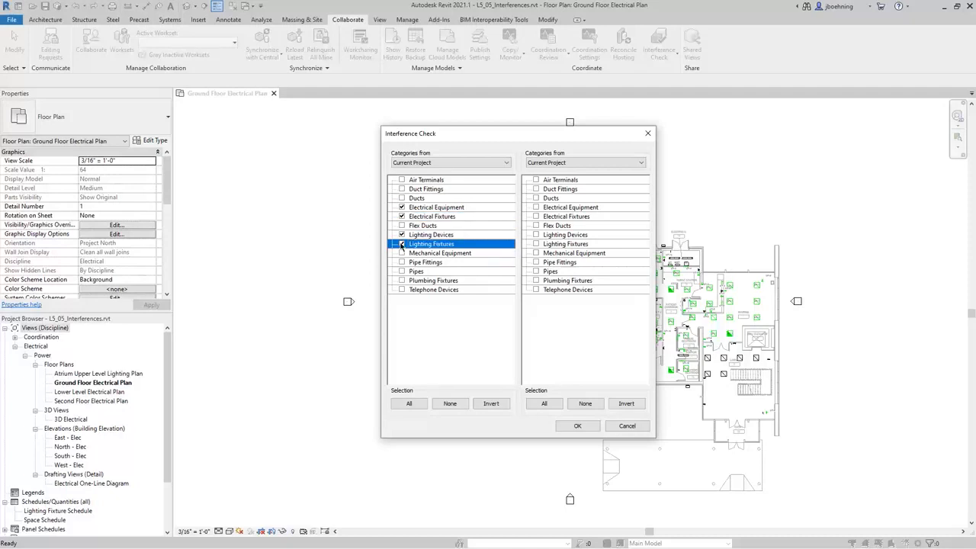
# Include Air Terminals, Duct Fittings and Ducts in the second category set and run the interference check
pyautogui.click(536, 180)
pyautogui.click(536, 189)
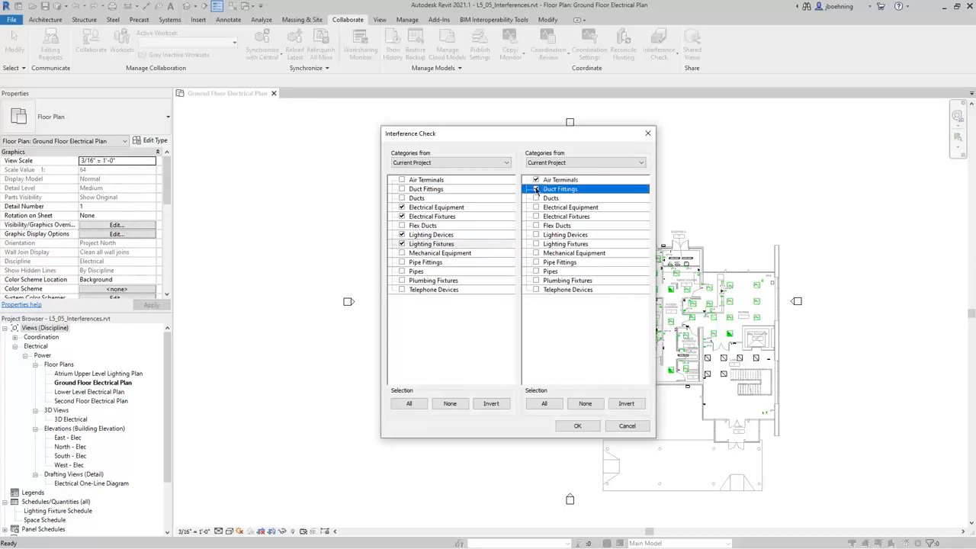
pyautogui.click(536, 198)
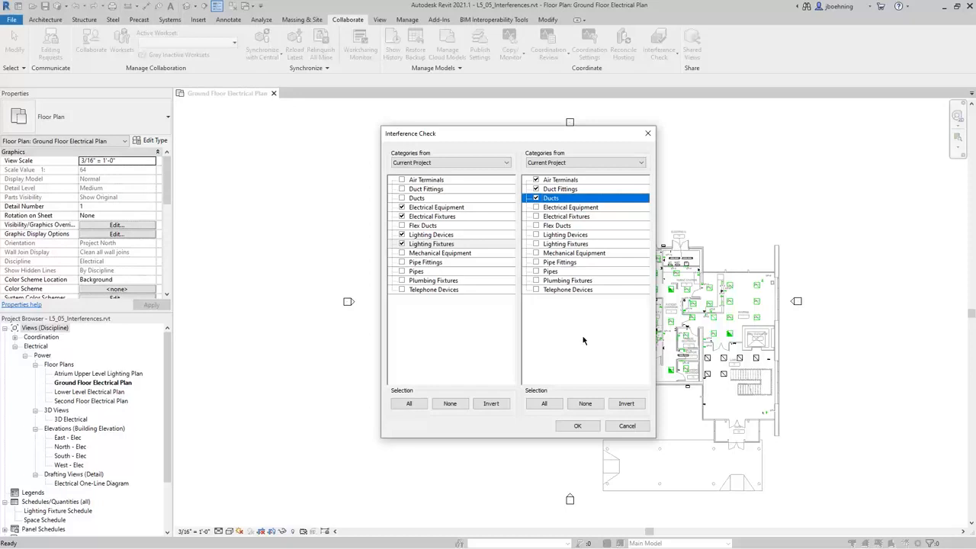
pyautogui.click(586, 426)
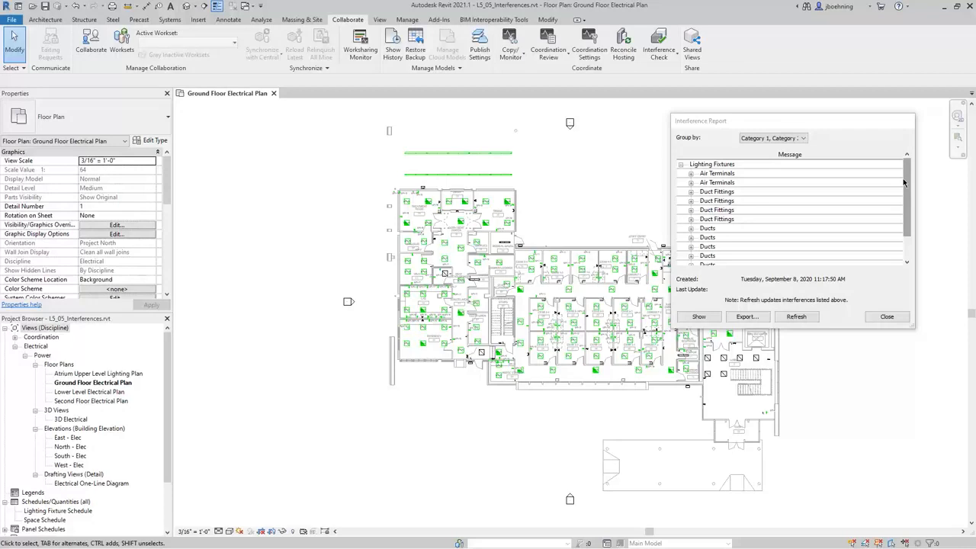
# Group the interference report by Category 2, Category 1
pyautogui.click(803, 139)
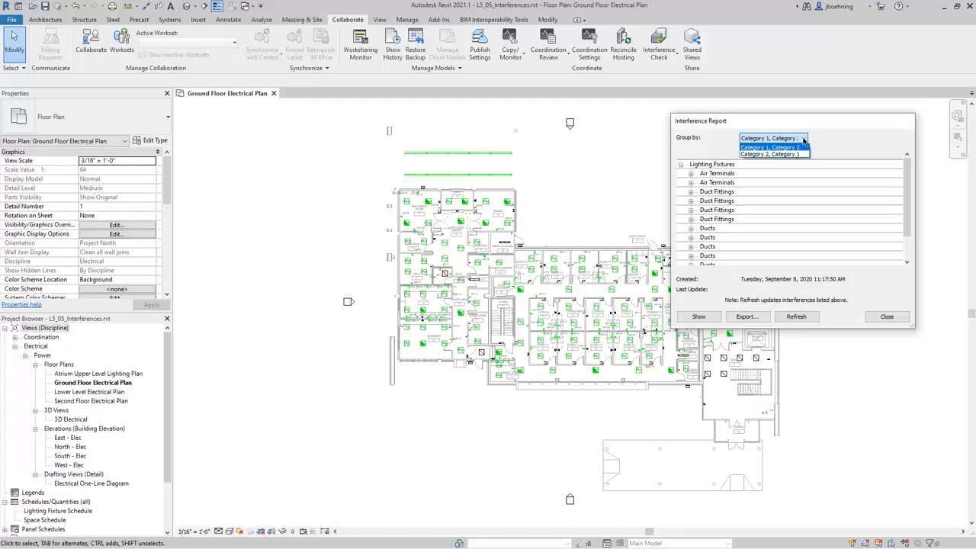
pyautogui.click(803, 148)
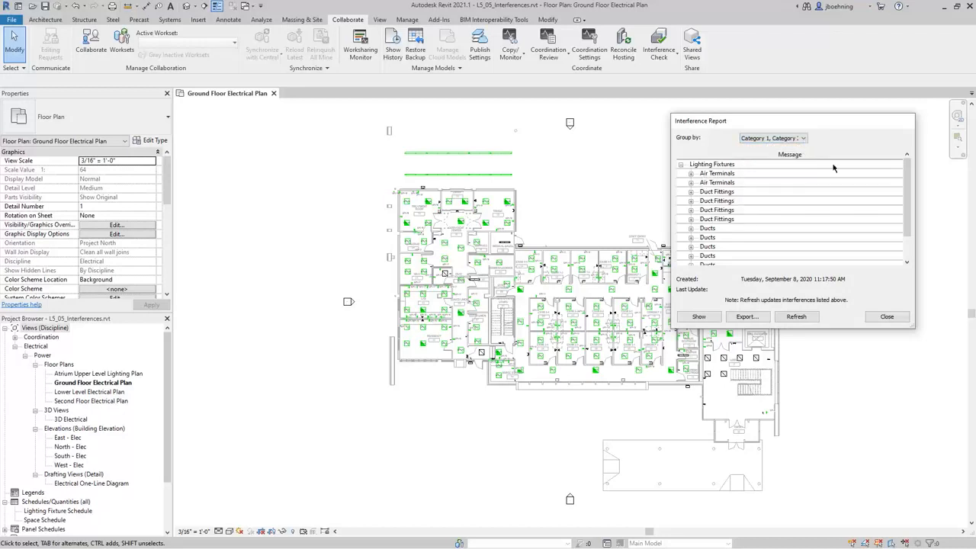
pyautogui.moveTo(907, 196); pyautogui.dragTo(910, 172)
pyautogui.click(804, 138)
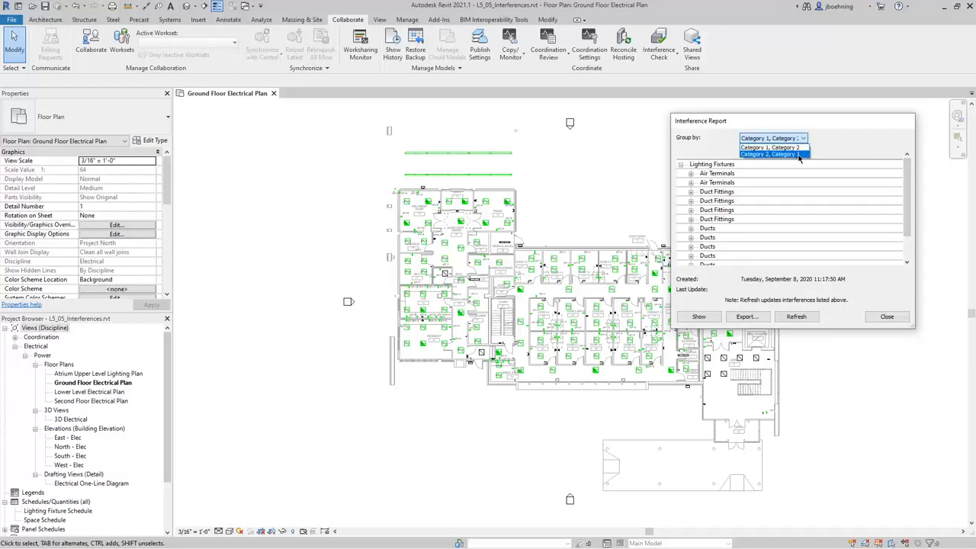
pyautogui.click(770, 154)
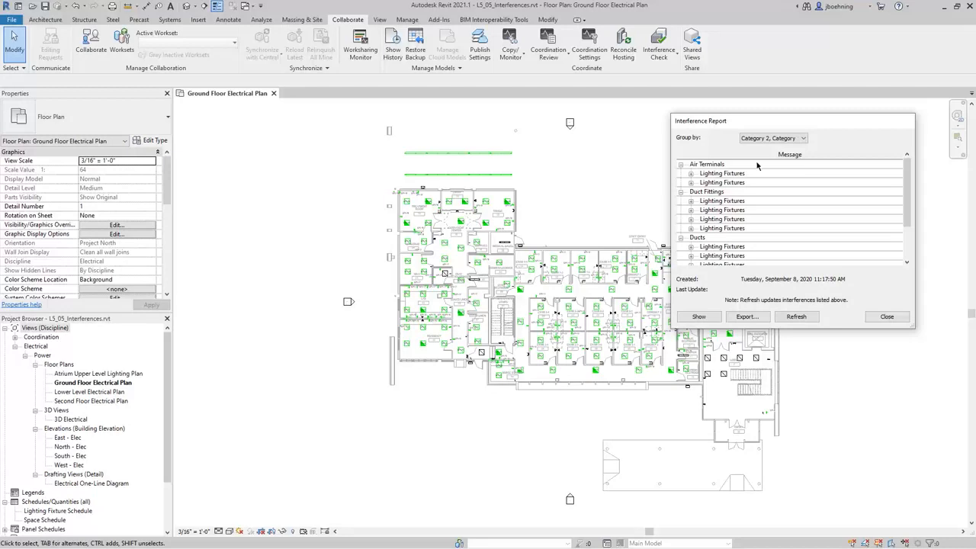
# Expand the first Lighting Fixtures conflict under Air Terminals and highlight each of its two clashing elements
pyautogui.click(706, 175)
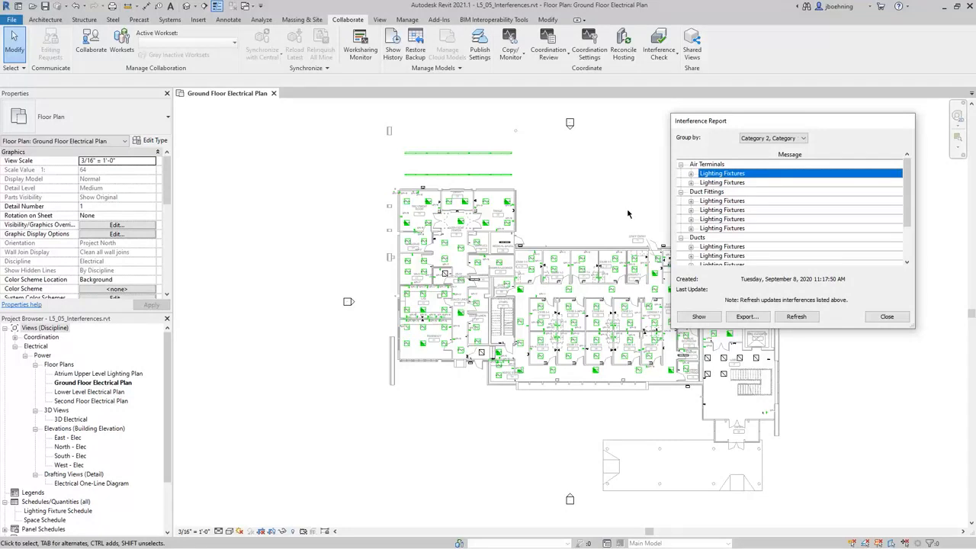
pyautogui.click(691, 174)
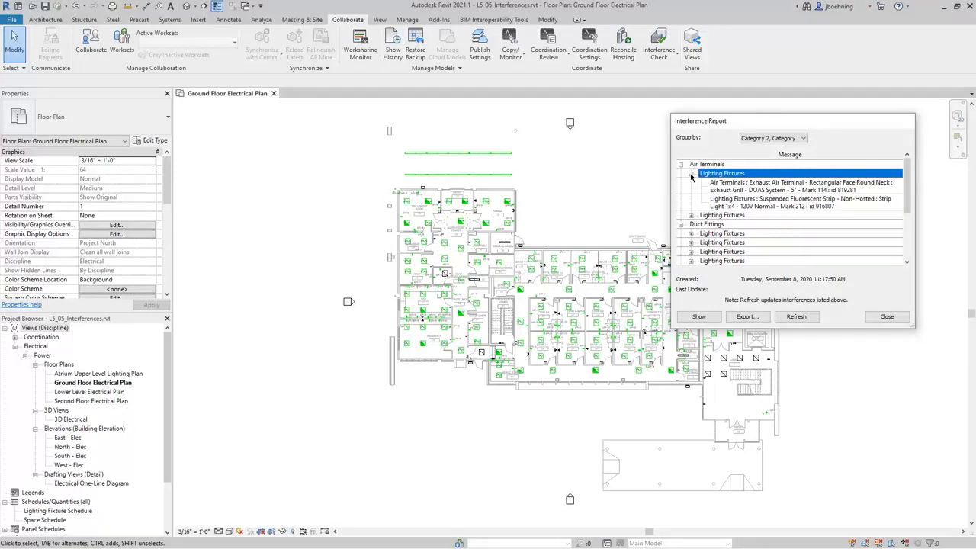
pyautogui.click(708, 189)
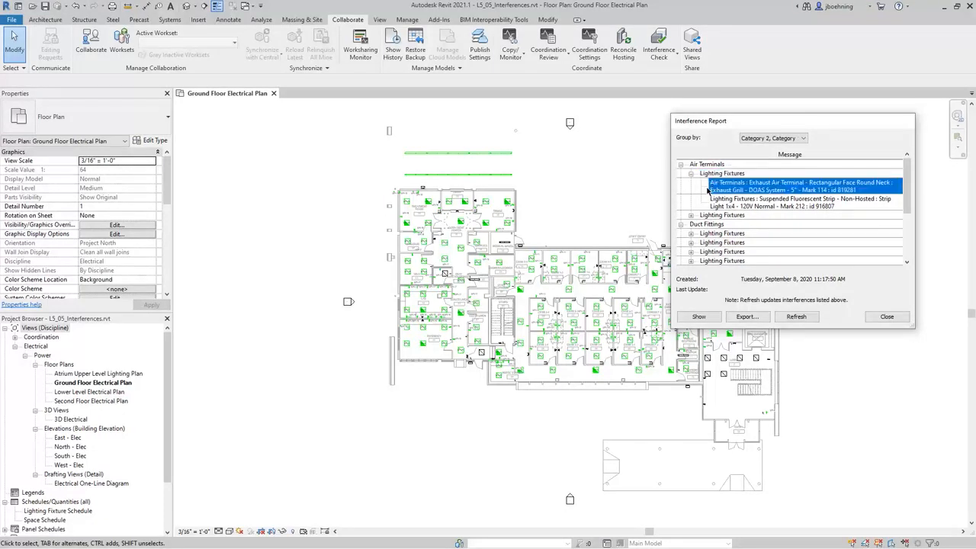
pyautogui.click(710, 203)
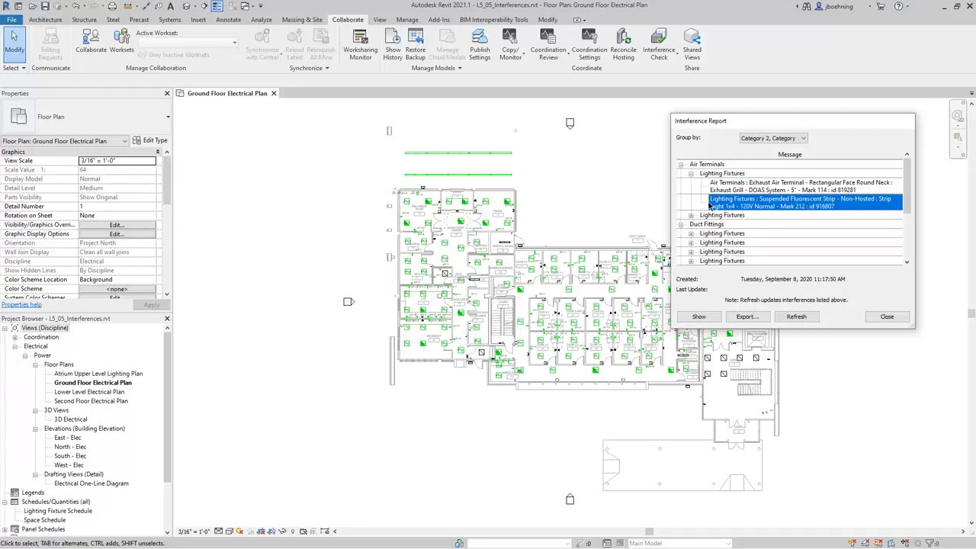
# Show the second Lighting Fixtures conflict under Air Terminals in the ground floor electrical plan
pyautogui.click(709, 216)
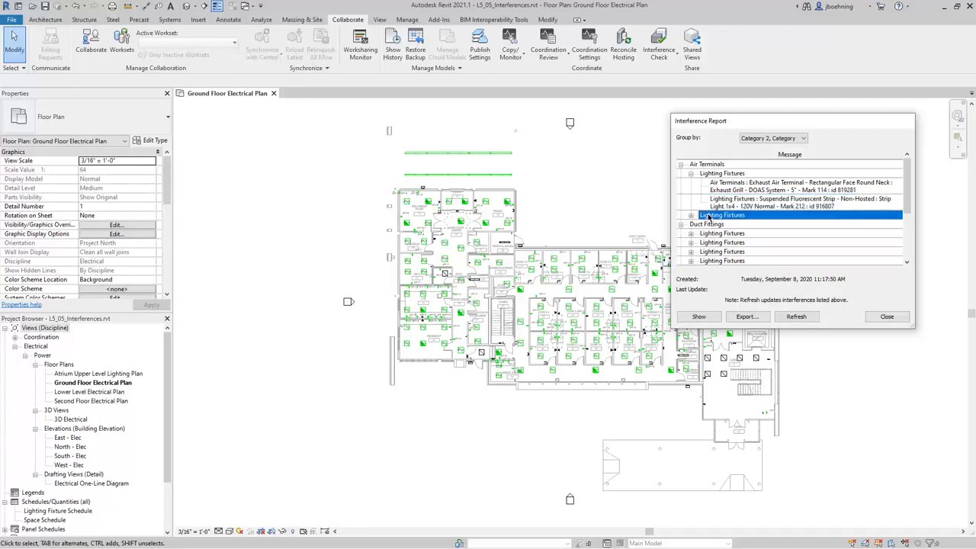
pyautogui.moveTo(646, 240); pyautogui.dragTo(538, 225, button='middle')
pyautogui.scroll(5, 538, 225)
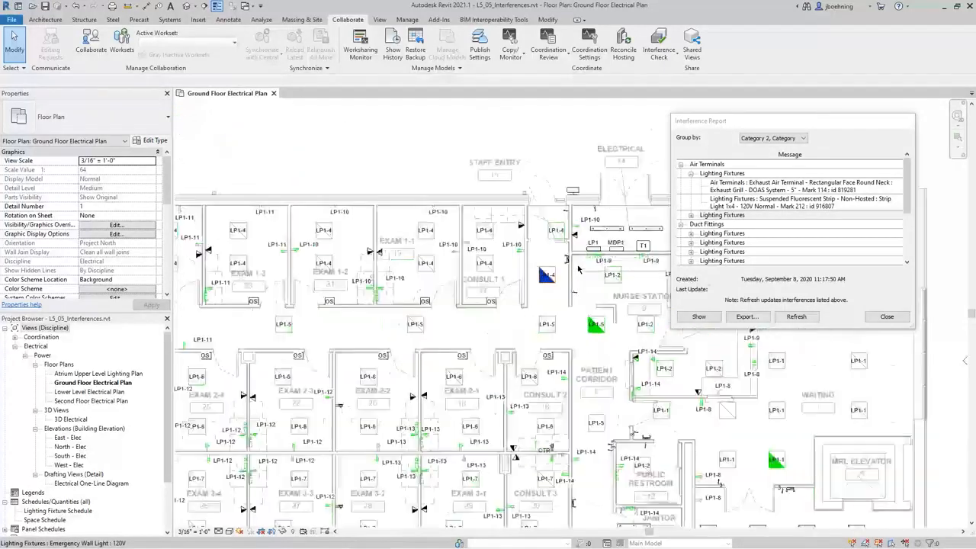
pyautogui.click(721, 217)
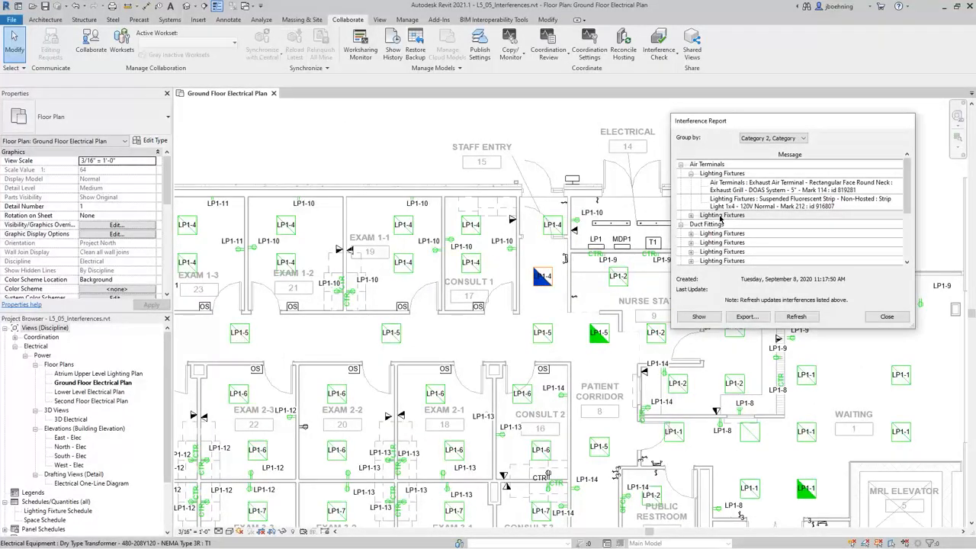
pyautogui.click(700, 316)
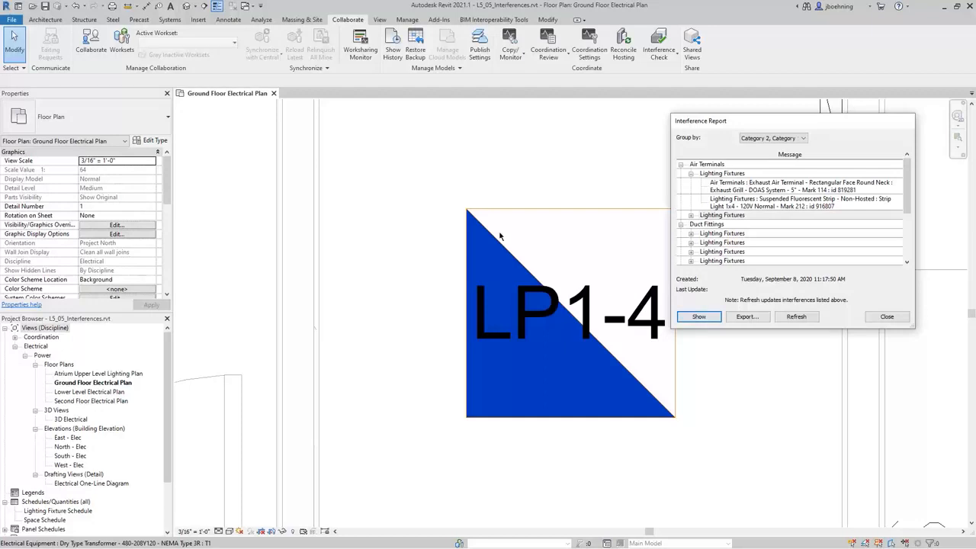
pyautogui.scroll(-3, 484, 229)
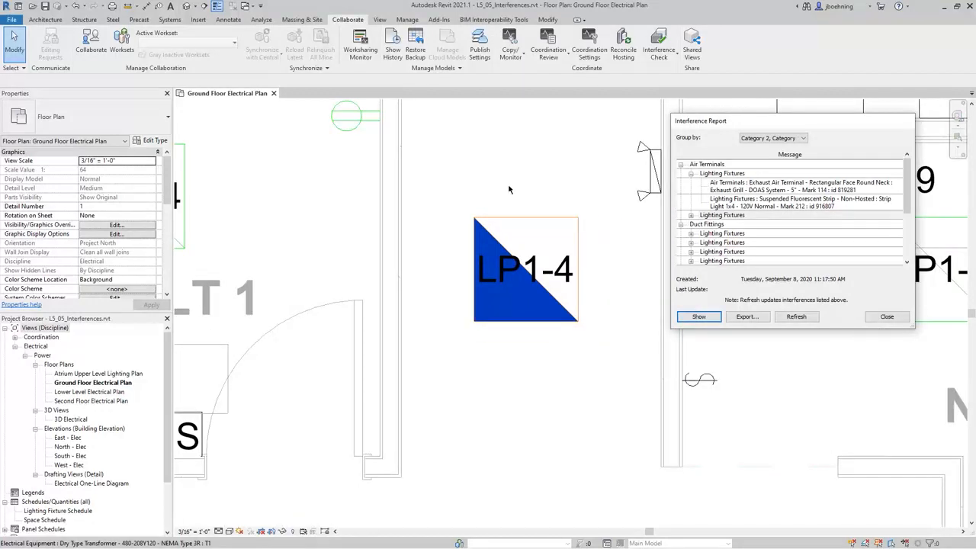
pyautogui.moveTo(510, 191); pyautogui.dragTo(491, 218, button='middle')
# Expand the second Air Terminals conflict and highlight its supply diffuser and emergency troffer entries, moving the report slightly aside
pyautogui.click(691, 216)
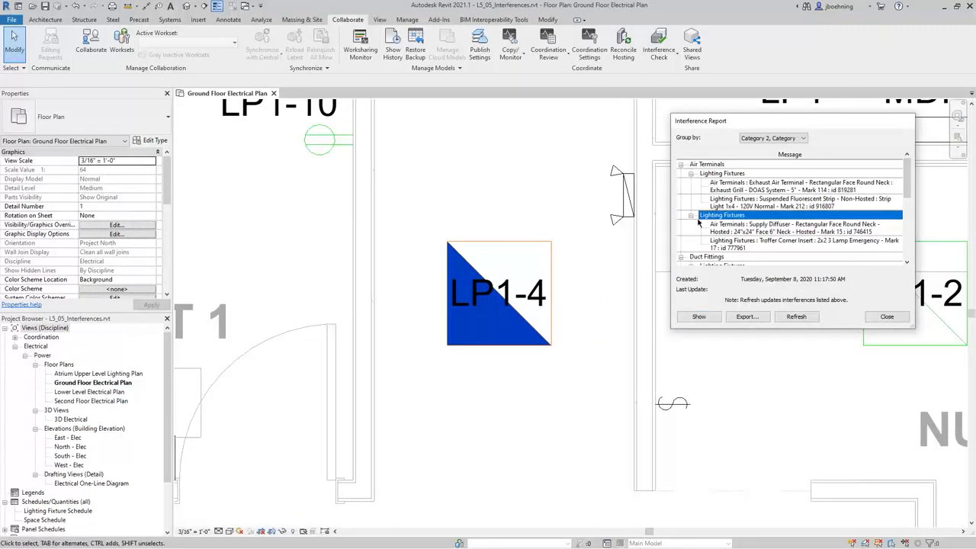
pyautogui.click(717, 228)
pyautogui.click(722, 244)
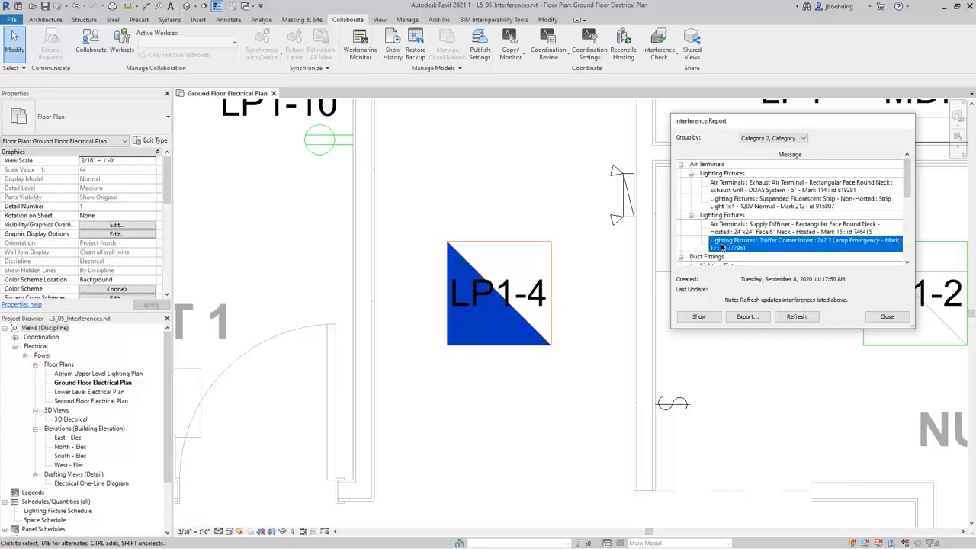
pyautogui.moveTo(729, 124); pyautogui.dragTo(740, 117)
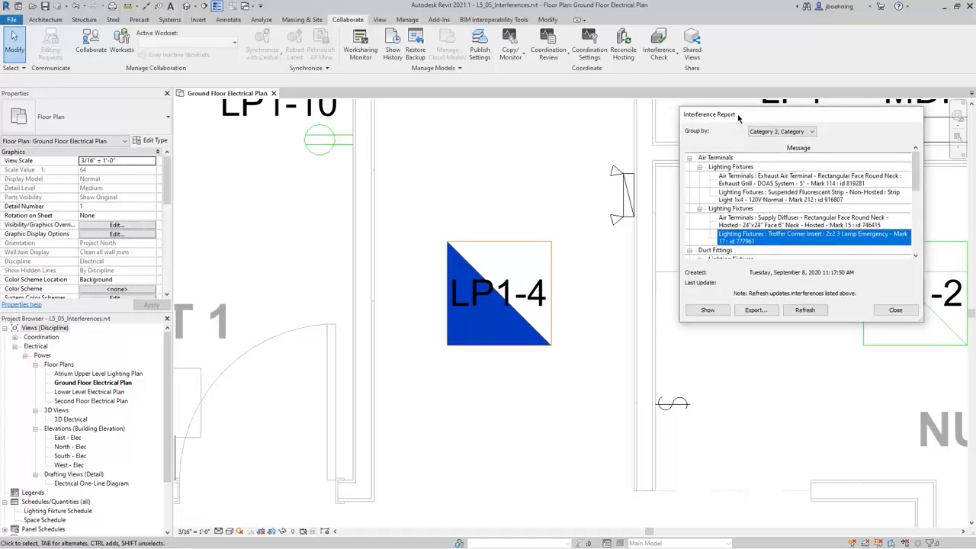
# Select the clashing Troffer Corner Insert 2x2 3 Lamp Emergency fixture in the plan and isolate it with a 3D selection box
pyautogui.click(489, 226)
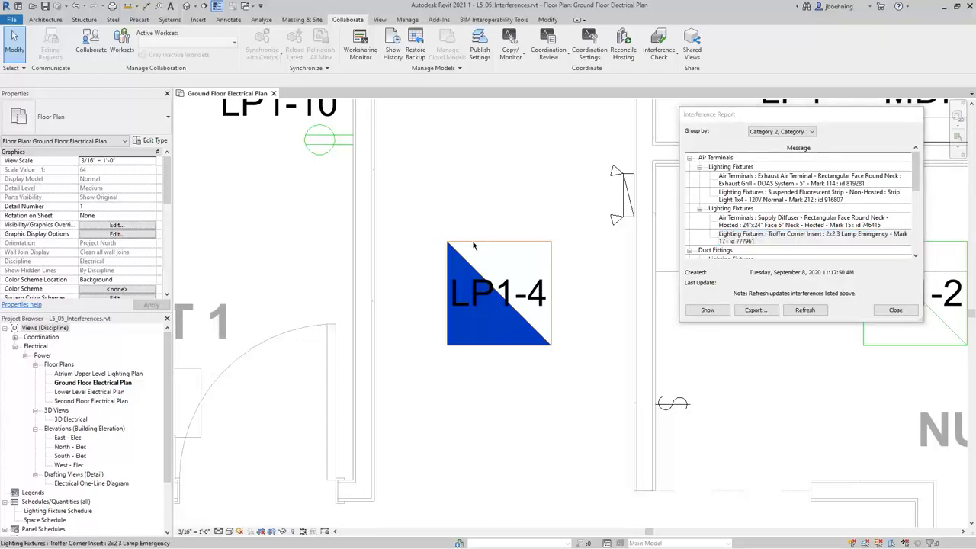
pyautogui.moveTo(505, 215); pyautogui.dragTo(478, 255)
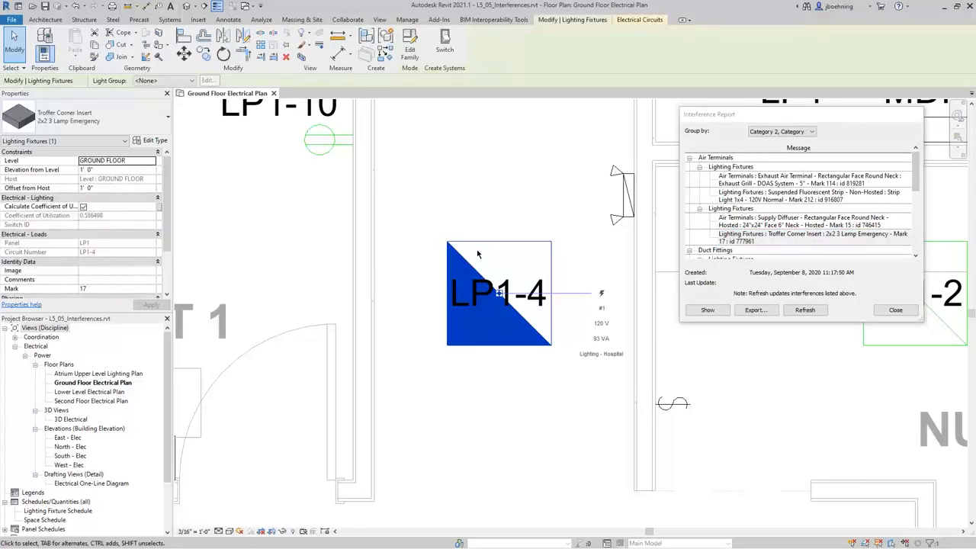
pyautogui.scroll(2, 476, 254)
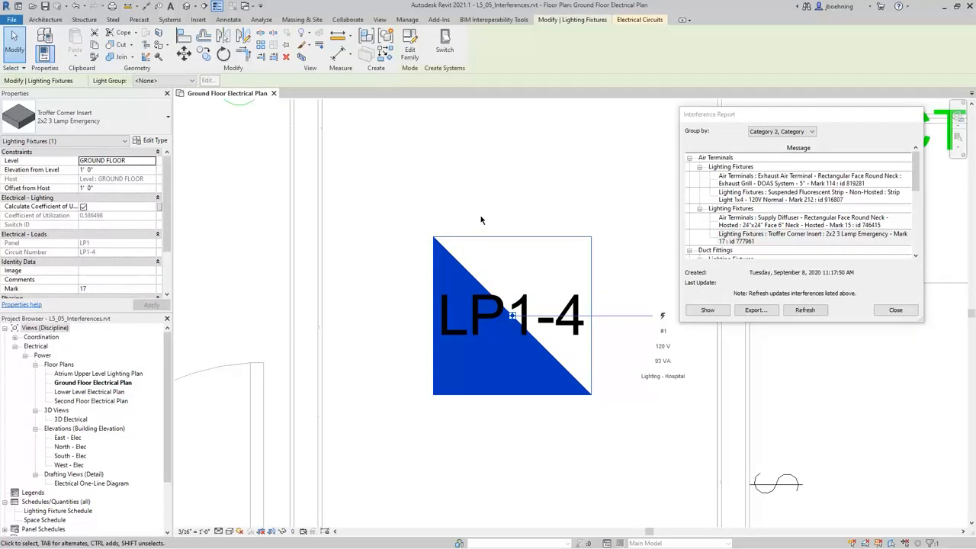
pyautogui.click(491, 227)
pyautogui.moveTo(572, 223)
pyautogui.mouseDown(button='middle')
pyautogui.moveTo(545, 221)
pyautogui.moveTo(564, 220)
pyautogui.moveTo(556, 230)
pyautogui.mouseUp(button='middle')
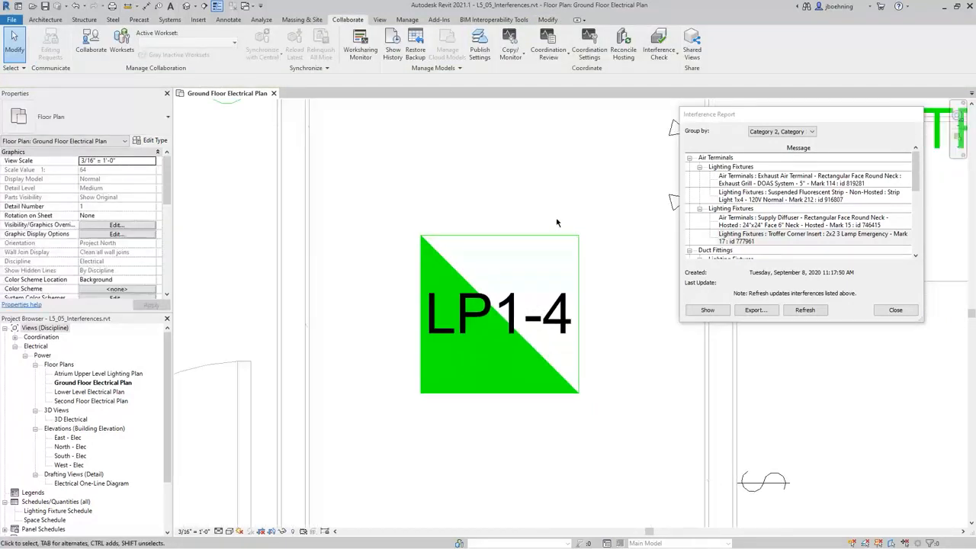
pyautogui.click(556, 230)
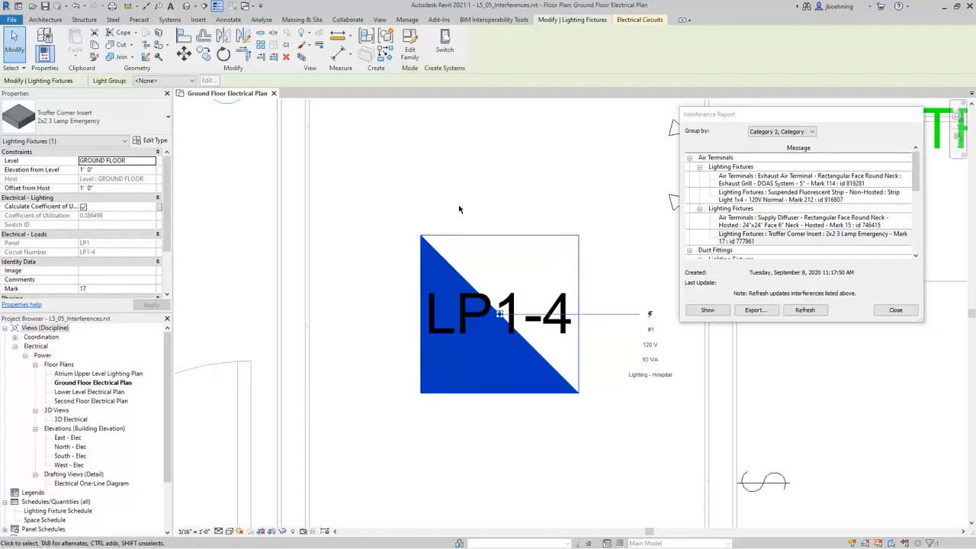
pyautogui.click(304, 61)
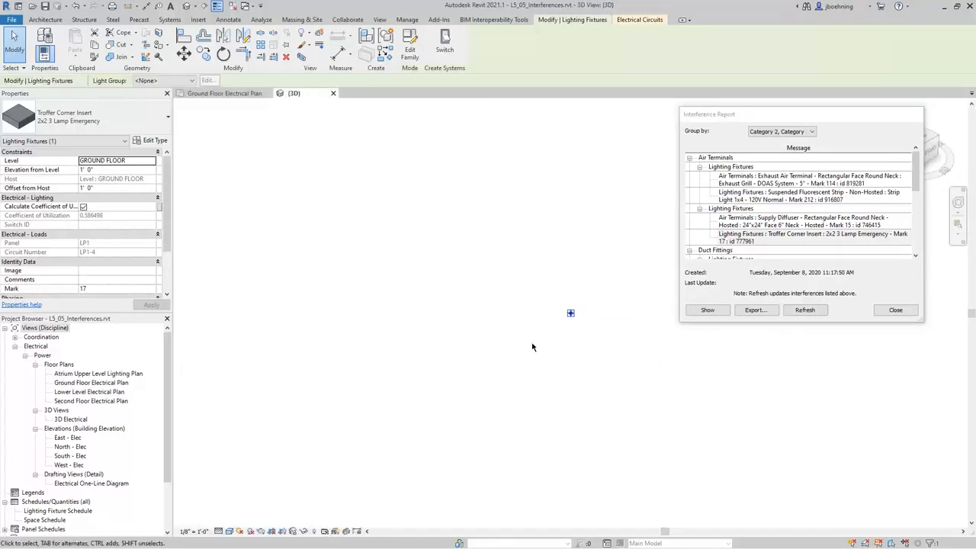
# Examine the clash between the emergency troffer and the supply diffuser from several angles in 3D, keeping the interference report clear of the model
pyautogui.click(533, 347)
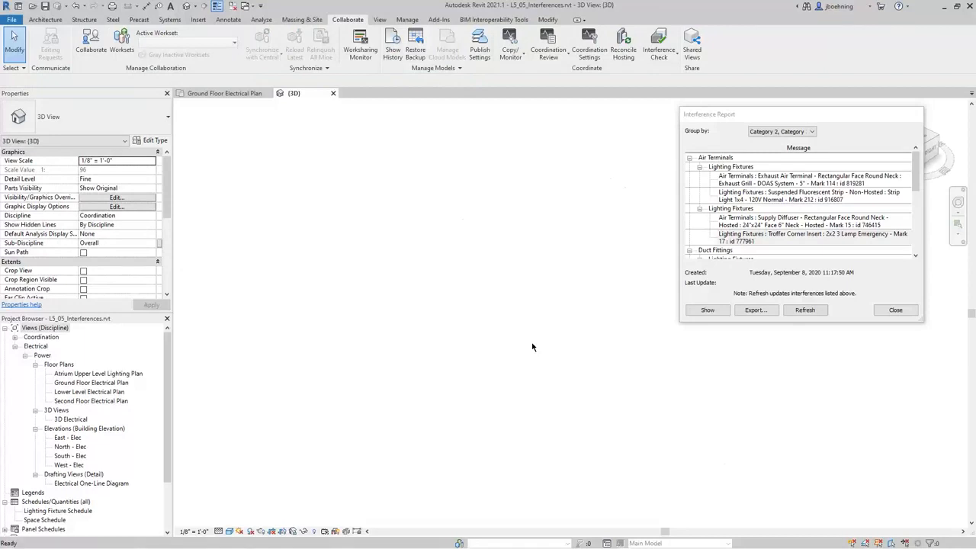
pyautogui.keyDown('shift'); pyautogui.moveTo(560, 337); pyautogui.dragTo(528, 325, button='middle'); pyautogui.keyUp('shift')
pyautogui.scroll(3, 530, 327)
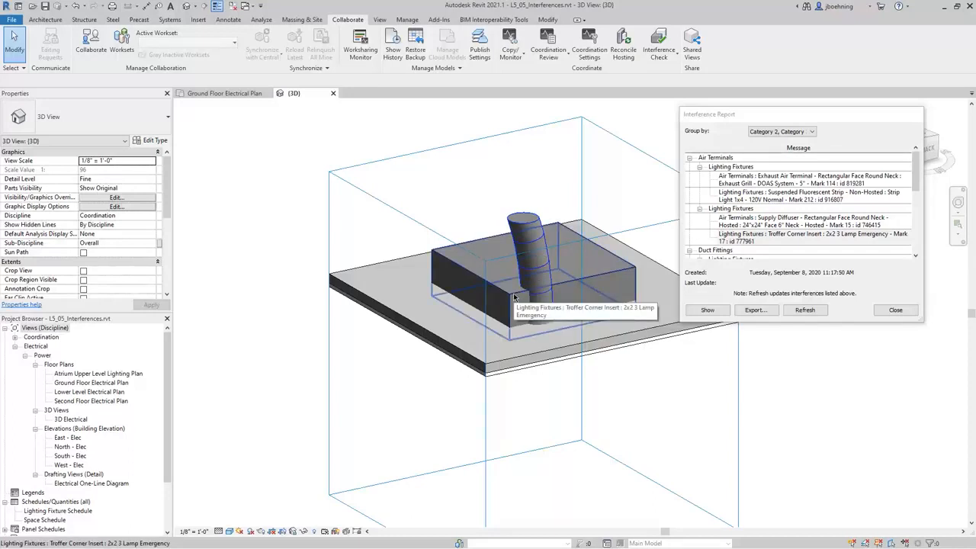
pyautogui.click(514, 297)
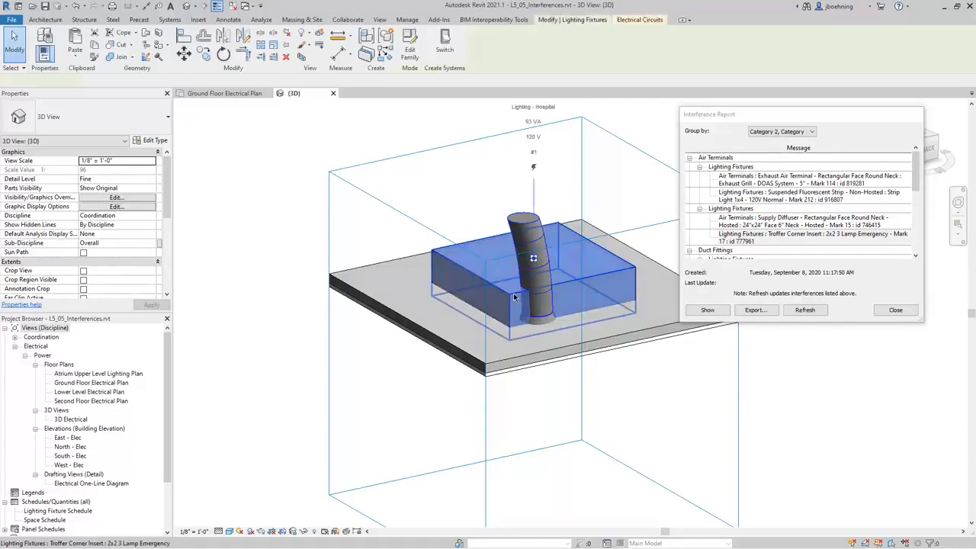
pyautogui.click(299, 256)
pyautogui.scroll(-3, 419, 268)
pyautogui.keyDown('shift'); pyautogui.moveTo(377, 264); pyautogui.dragTo(618, 339, button='middle'); pyautogui.keyUp('shift')
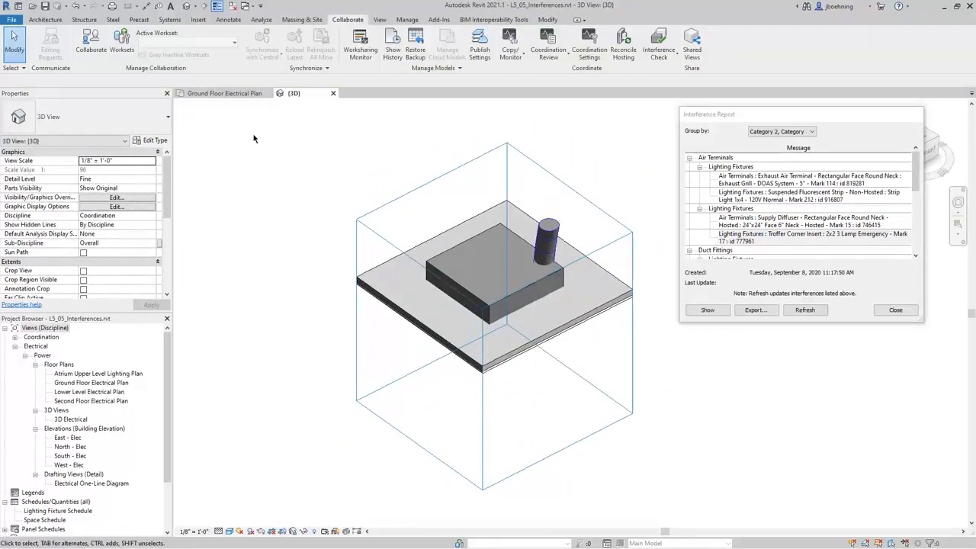
pyautogui.keyDown('shift'); pyautogui.moveTo(372, 238); pyautogui.dragTo(449, 290, button='middle'); pyautogui.keyUp('shift')
pyautogui.click(812, 237)
pyautogui.moveTo(717, 114); pyautogui.dragTo(736, 183)
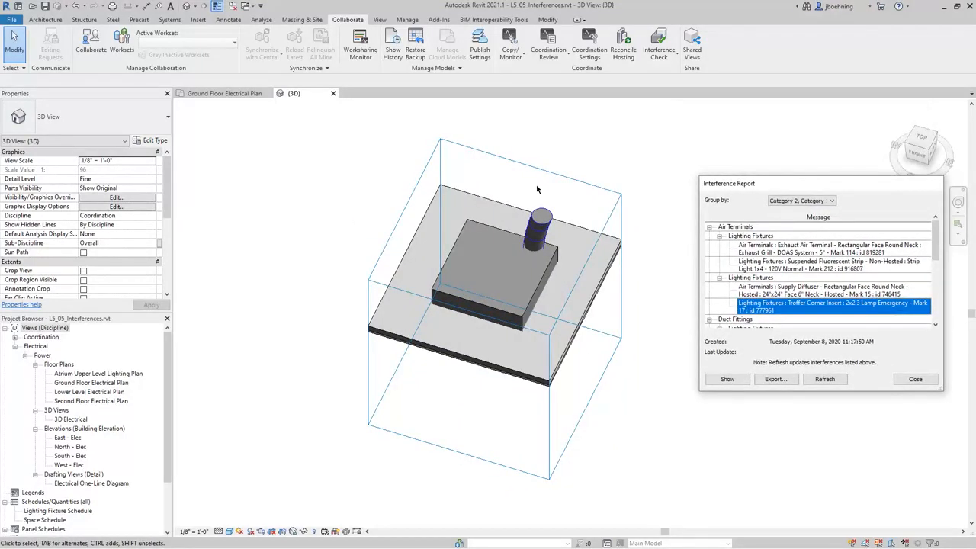
# Move the LP1-4 emergency troffer straight down by its own side length in the Ground Floor Electrical Plan
pyautogui.click(220, 93)
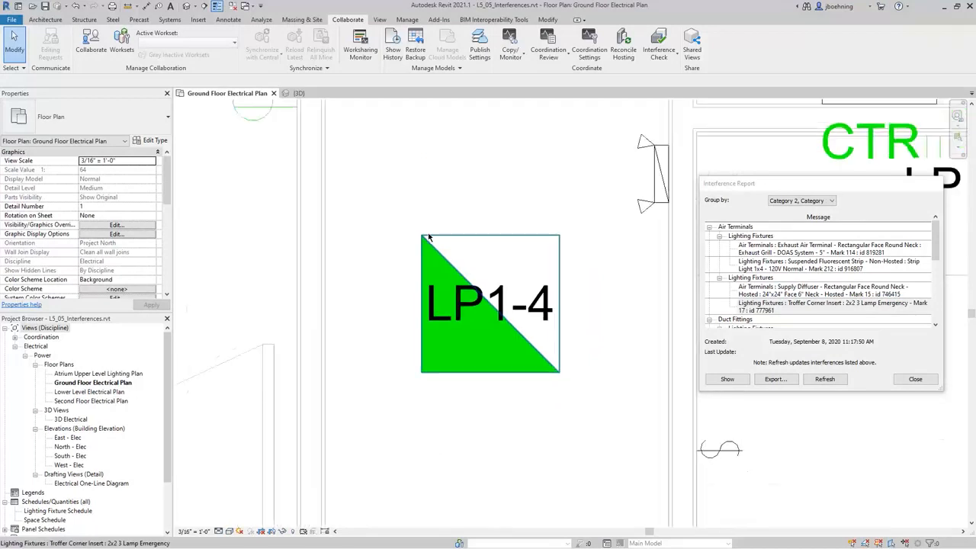
pyautogui.scroll(4, 404, 287)
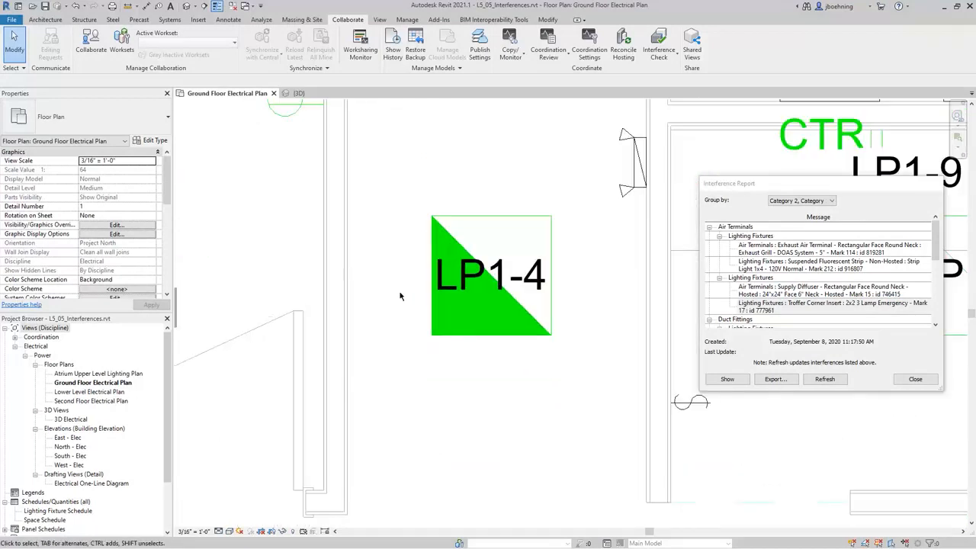
pyautogui.click(442, 270)
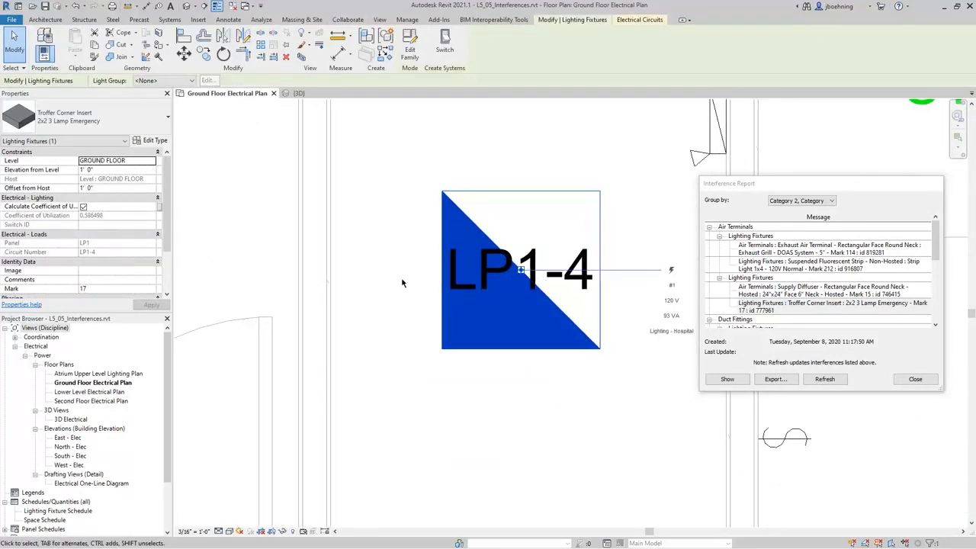
pyautogui.click(184, 53)
pyautogui.click(600, 192)
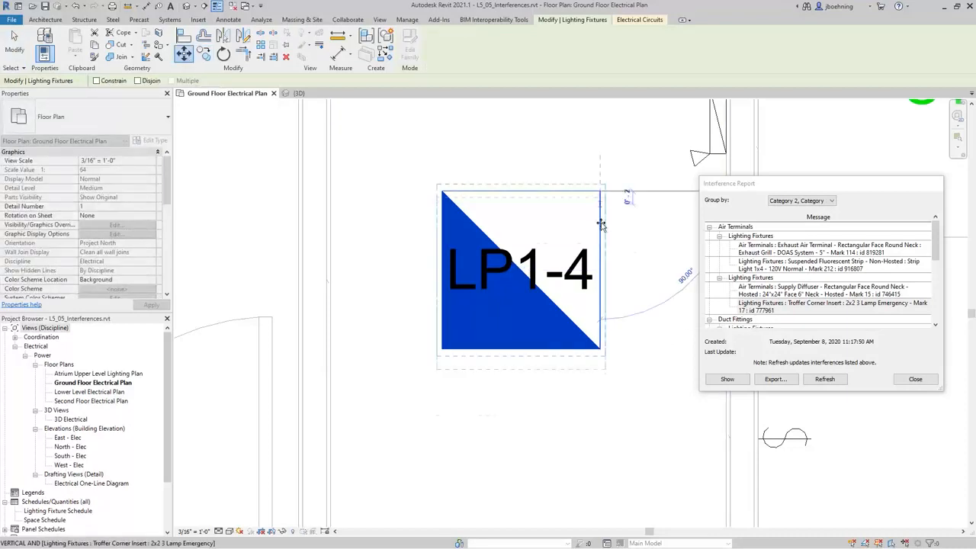
pyautogui.click(601, 349)
pyautogui.press('Escape')
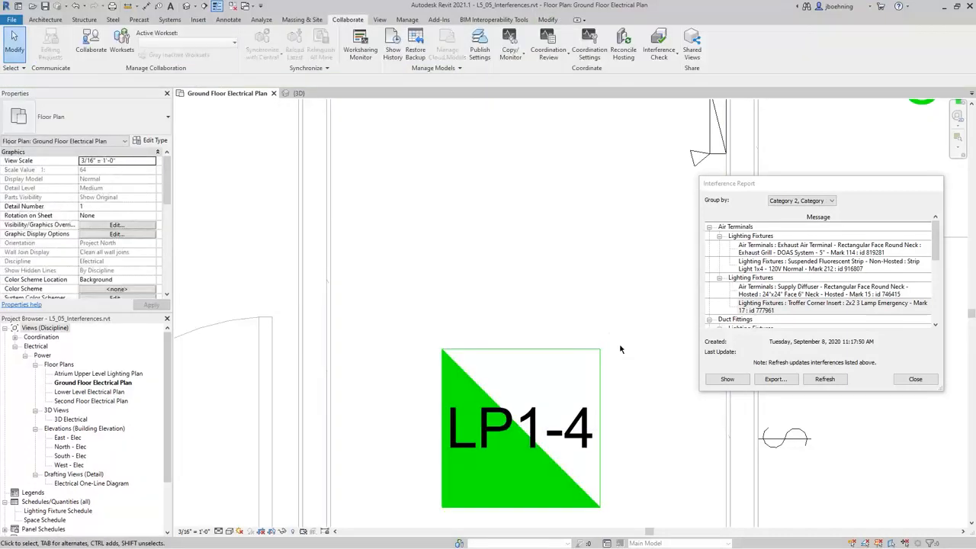
# Extend the front side of the 3D view's section box so that it encloses the whole relocated troffer
pyautogui.click(294, 93)
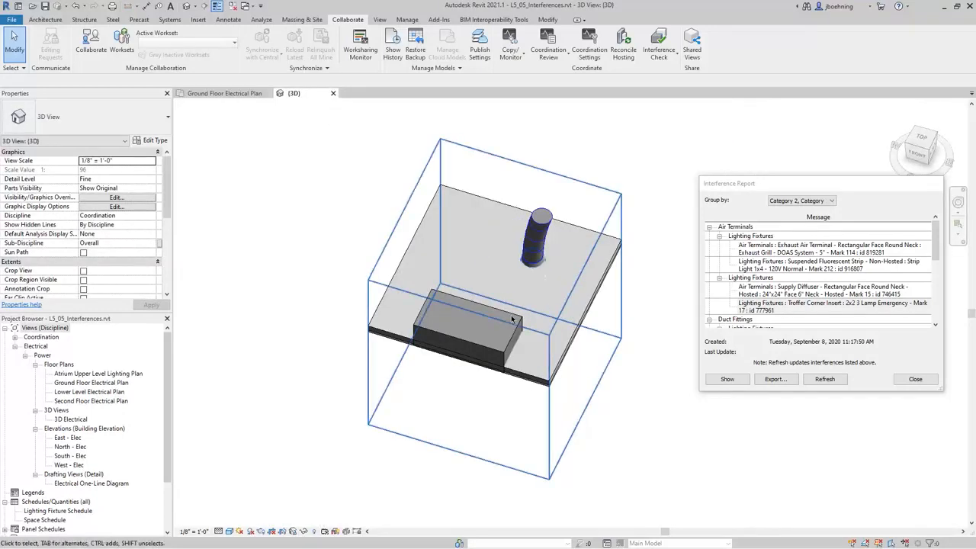
pyautogui.keyDown('shift'); pyautogui.moveTo(587, 310); pyautogui.dragTo(516, 242, button='middle'); pyautogui.keyUp('shift')
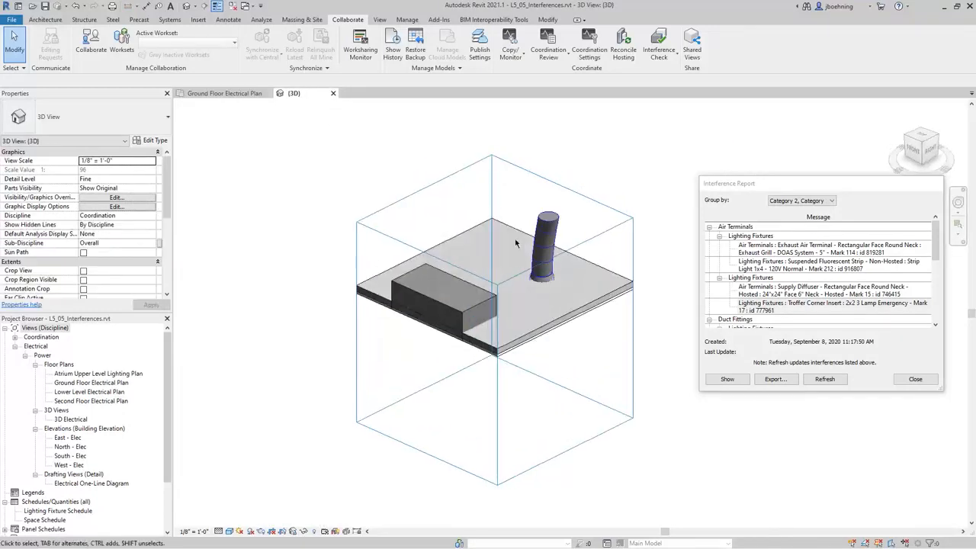
pyautogui.click(499, 286)
pyautogui.moveTo(431, 352); pyautogui.dragTo(379, 379)
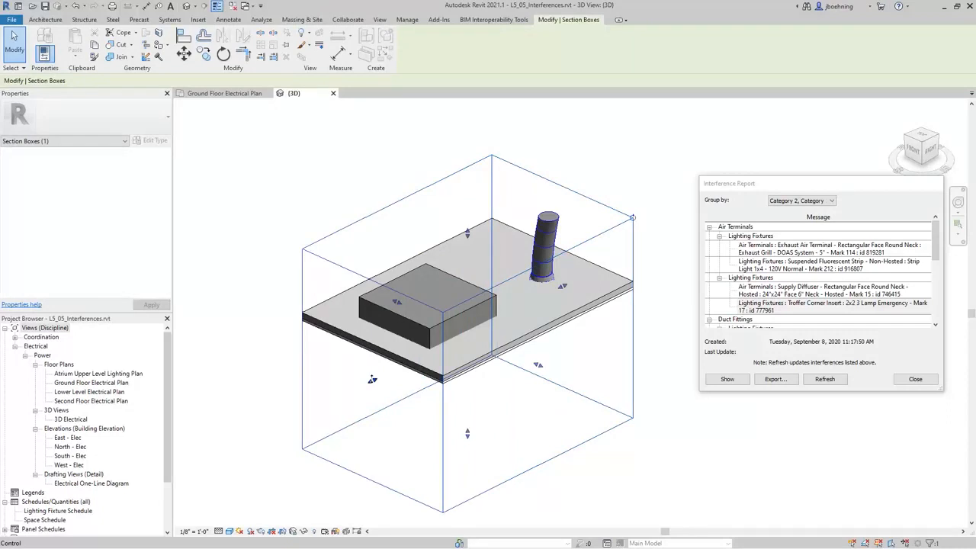
pyautogui.scroll(1, 468, 271)
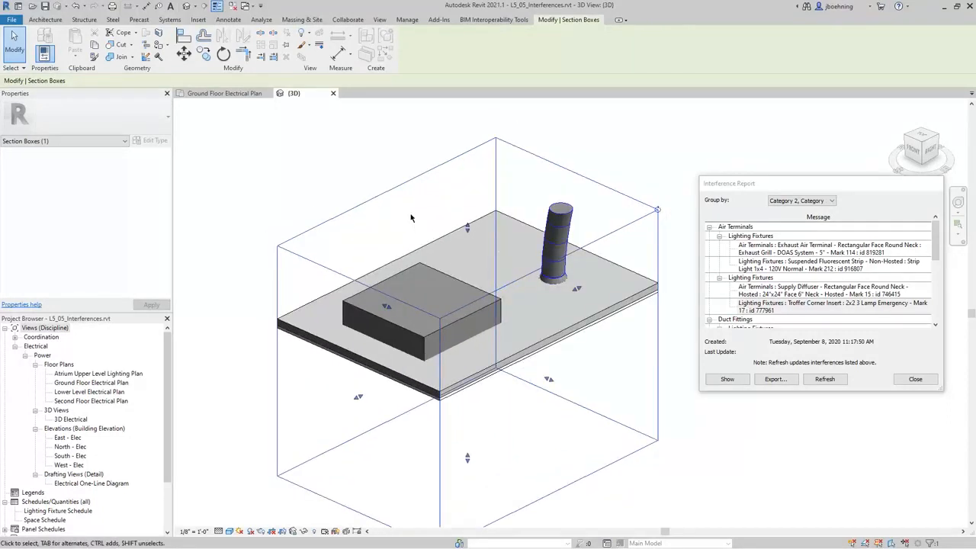
pyautogui.click(375, 181)
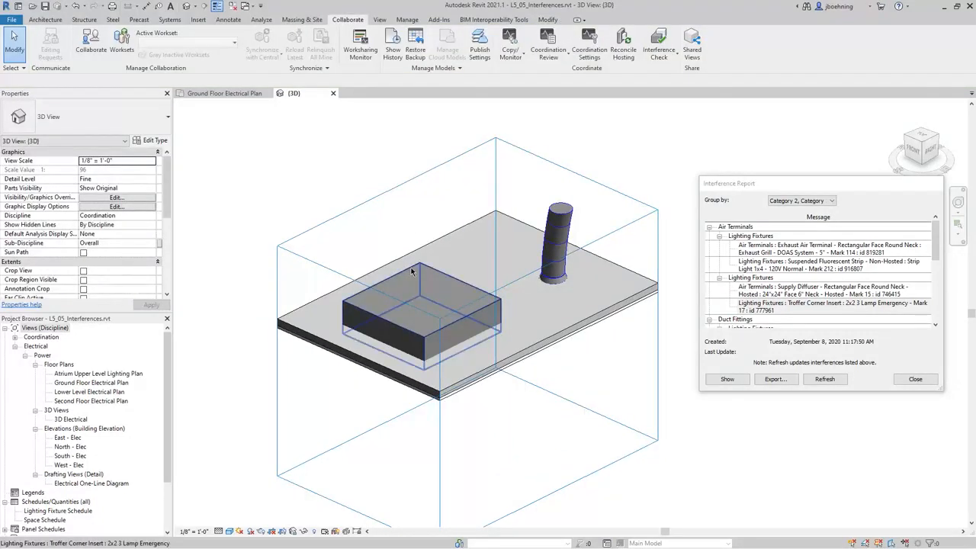
# Refresh the interference report, and close it after returning to the Ground Floor Electrical Plan
pyautogui.scroll(-1, 756, 296)
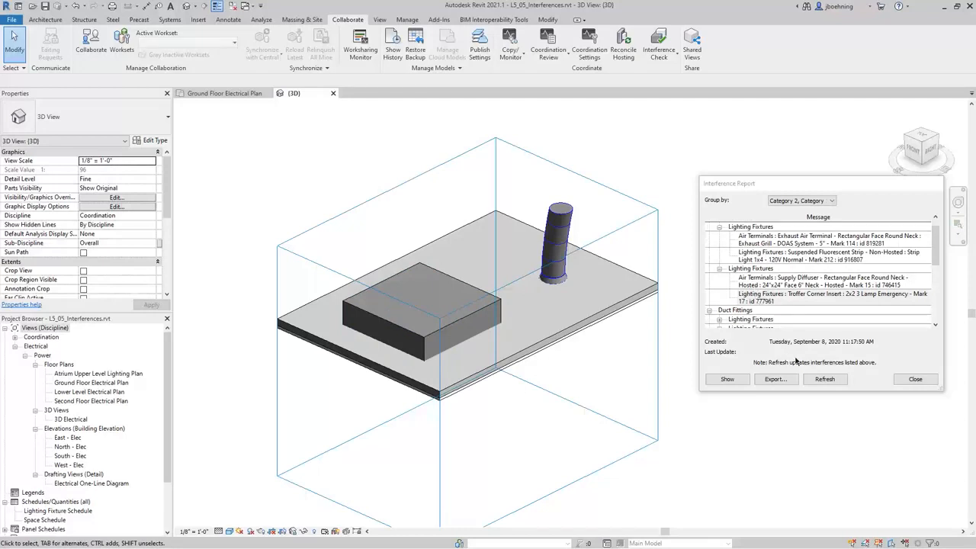
pyautogui.click(823, 381)
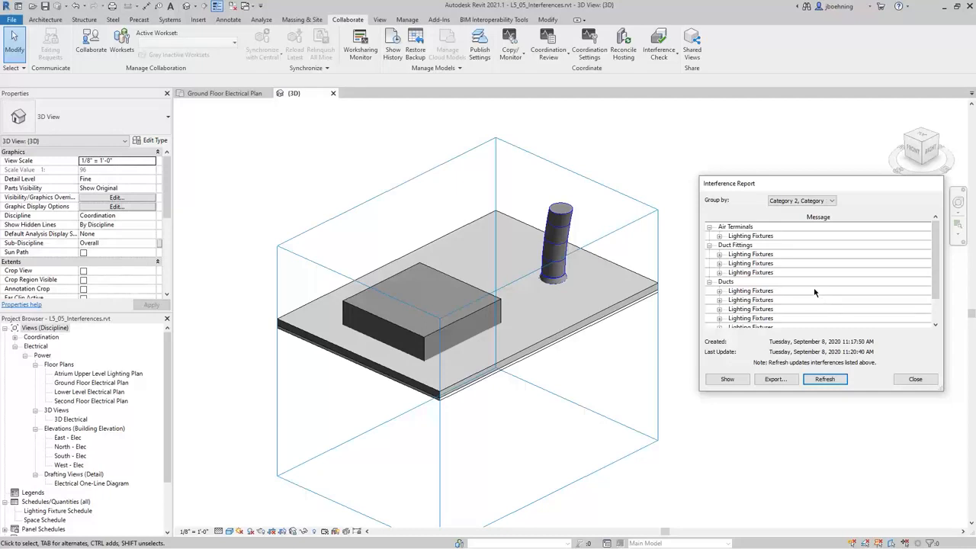
pyautogui.click(224, 95)
pyautogui.click(916, 379)
pyautogui.scroll(-3, 709, 312)
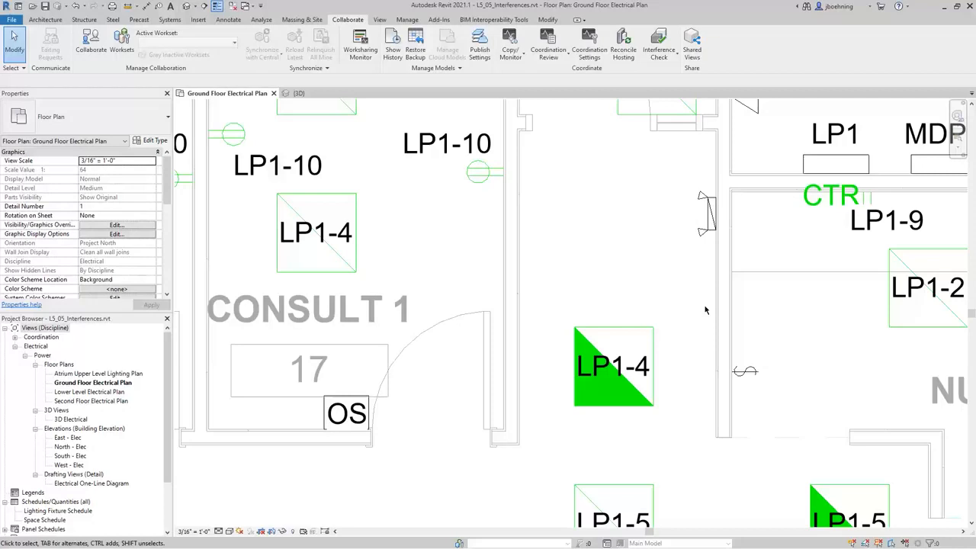
# Reopen the last interference report to review the remaining conflicts, and close it again
pyautogui.click(675, 60)
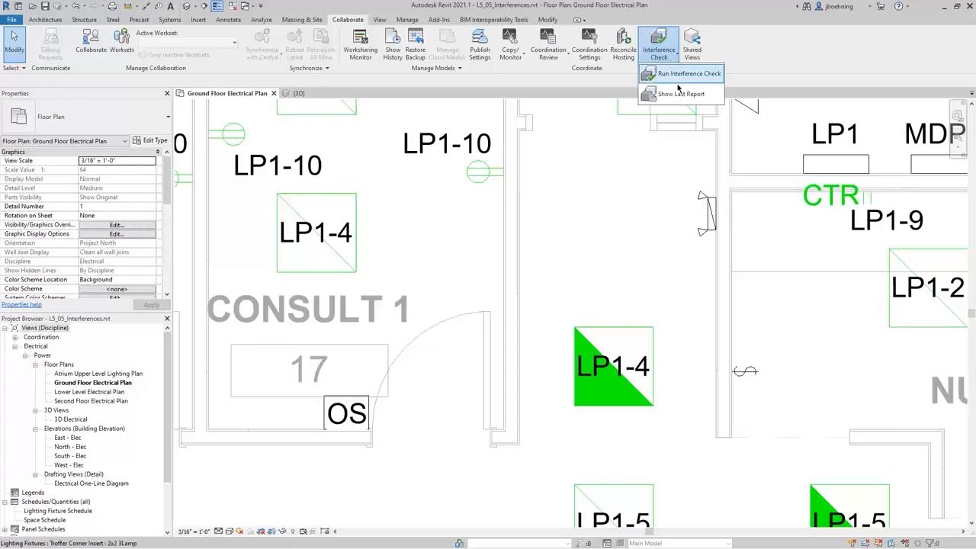
pyautogui.click(677, 96)
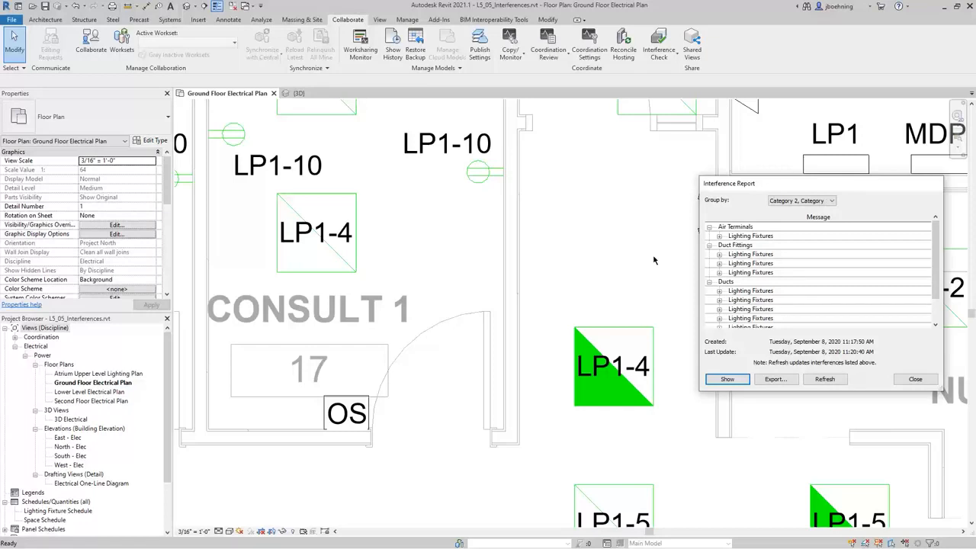
pyautogui.click(914, 379)
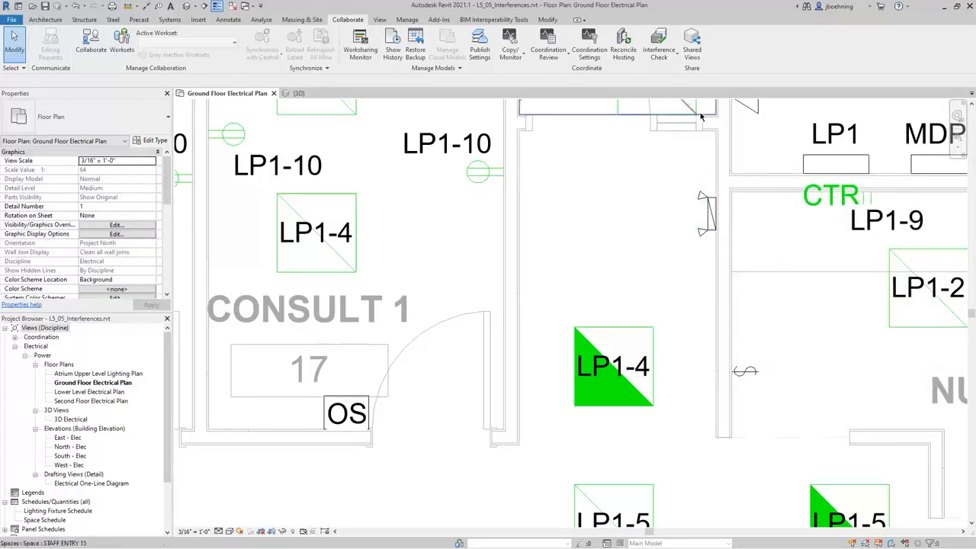
# Run an interference check of the current project's Electrical Equipment and Electrical Fixtures against the Walls in ARCH_LINK.rvt
pyautogui.click(672, 61)
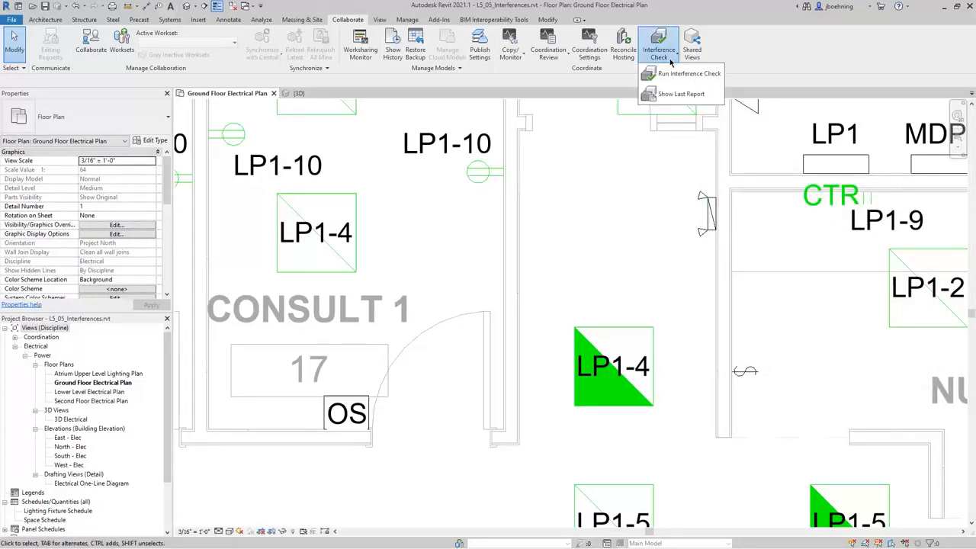
pyautogui.click(680, 74)
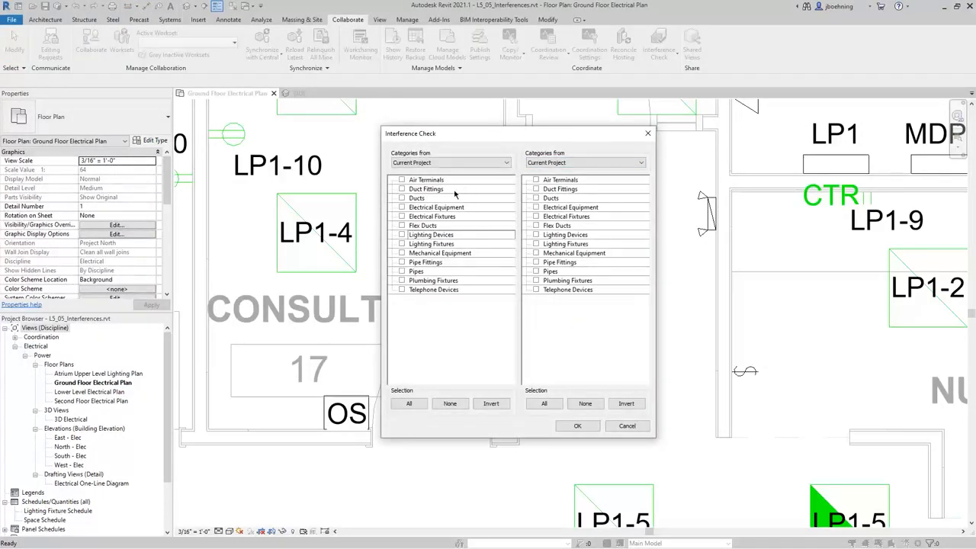
pyautogui.click(402, 208)
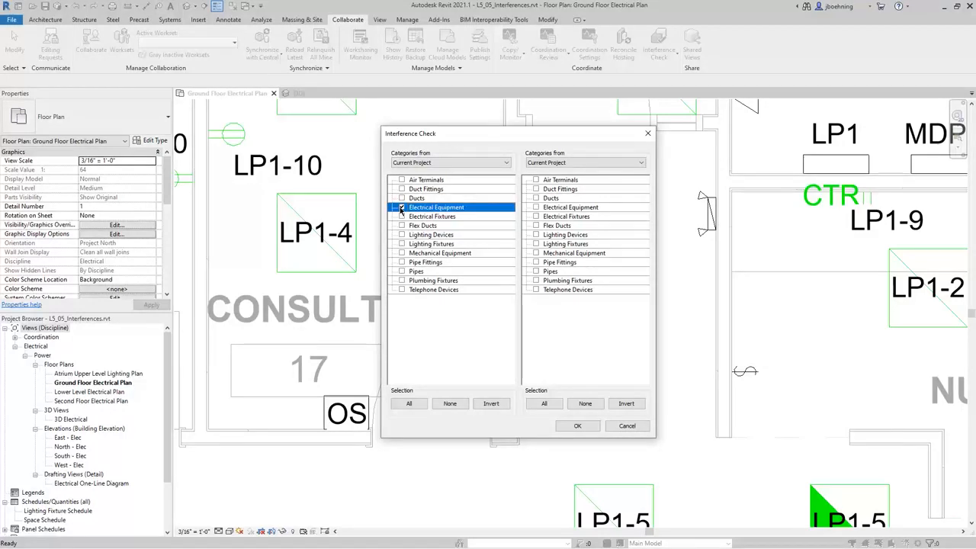
pyautogui.click(402, 217)
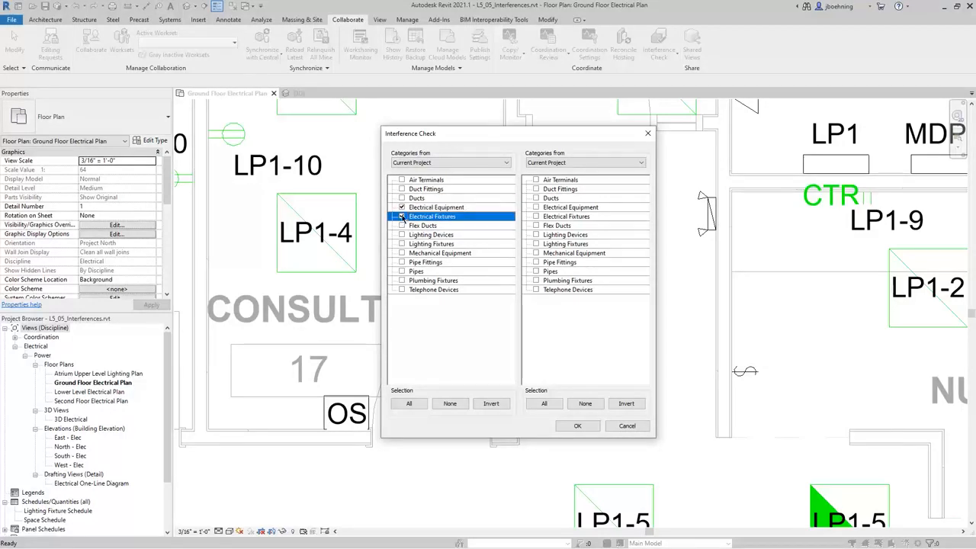
pyautogui.click(613, 165)
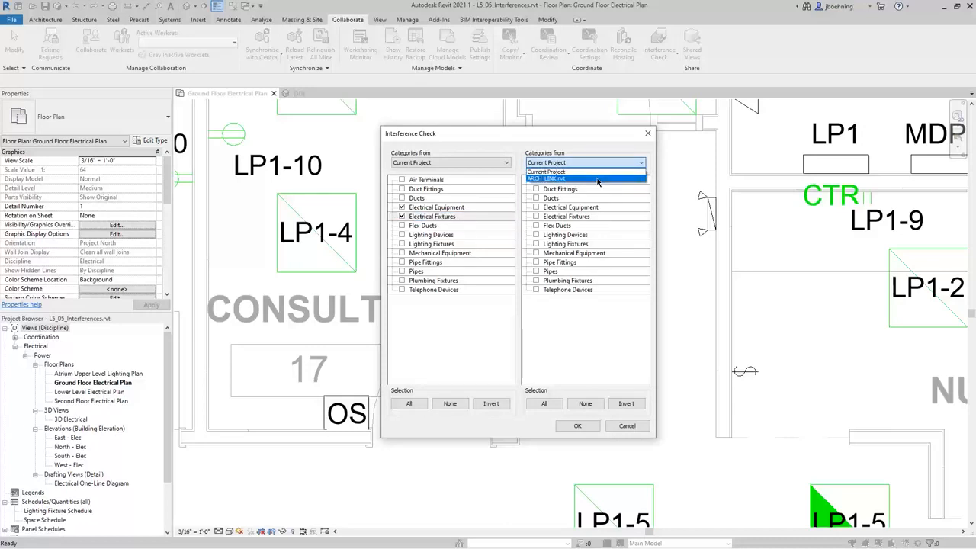
pyautogui.click(598, 179)
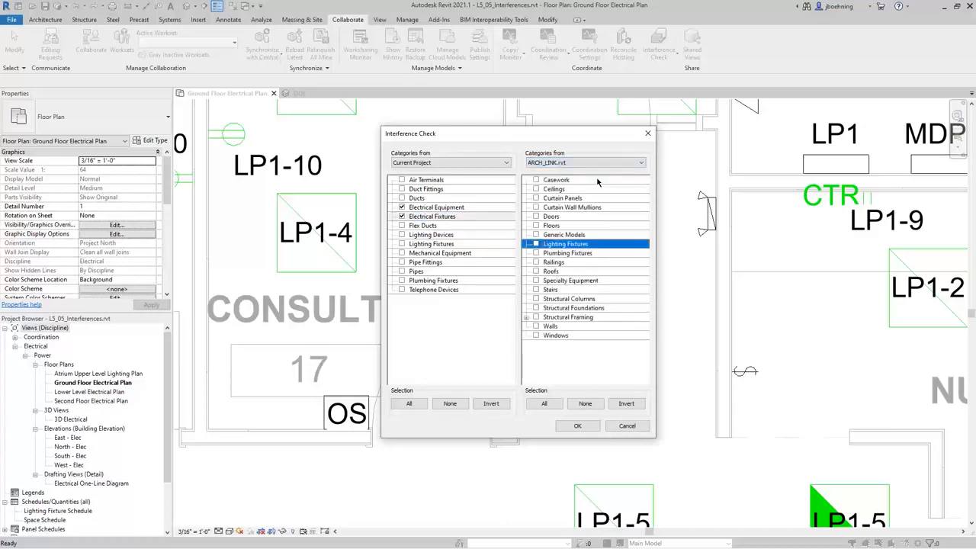
pyautogui.click(536, 326)
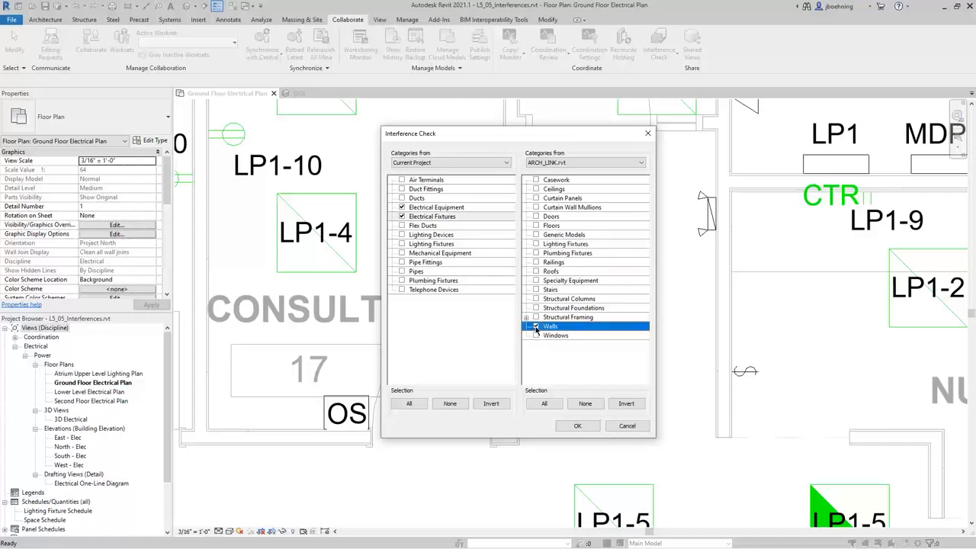
pyautogui.click(578, 426)
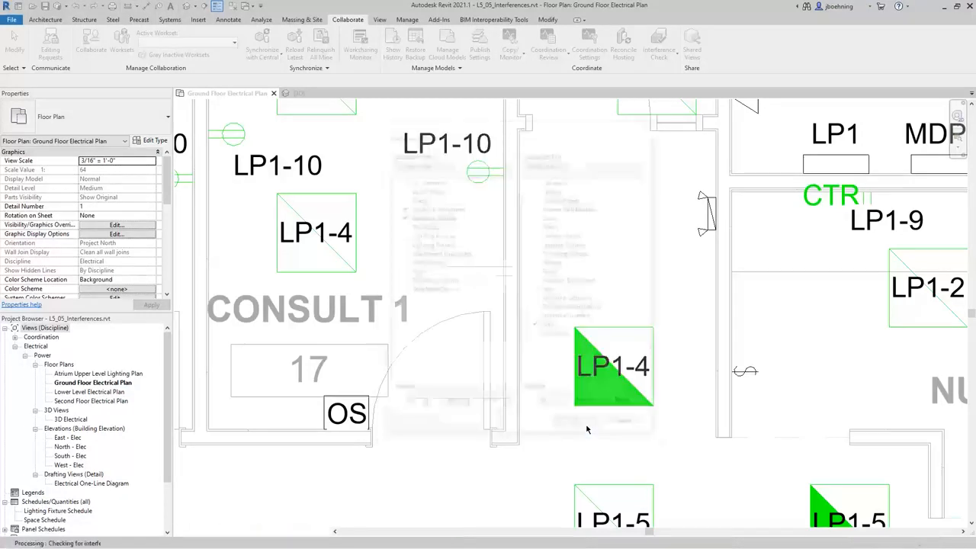
# Move the new interference report slightly up and group its conflicts by Category 1, Category 2
pyautogui.moveTo(820, 189); pyautogui.dragTo(809, 156)
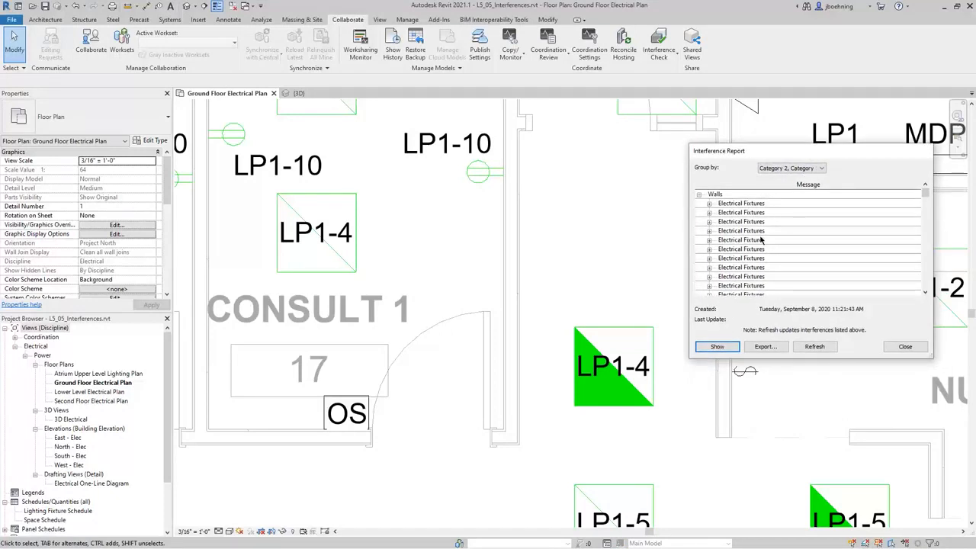
pyautogui.click(699, 195)
pyautogui.click(700, 195)
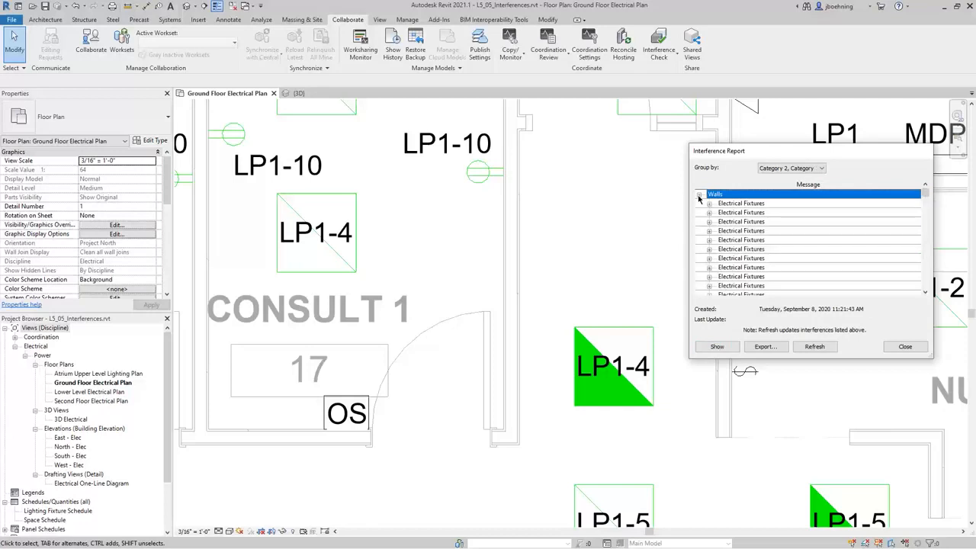
pyautogui.click(810, 167)
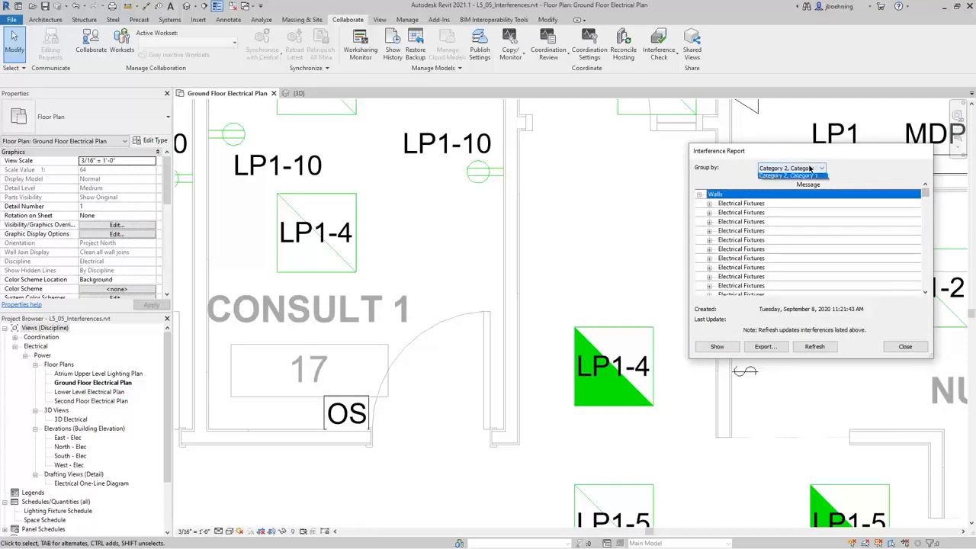
pyautogui.click(806, 178)
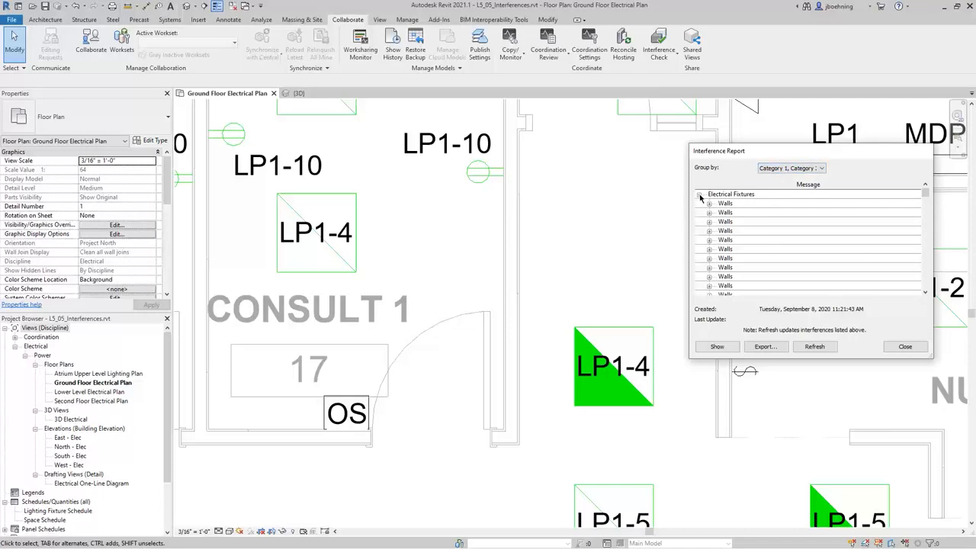
pyautogui.click(699, 195)
pyautogui.click(700, 194)
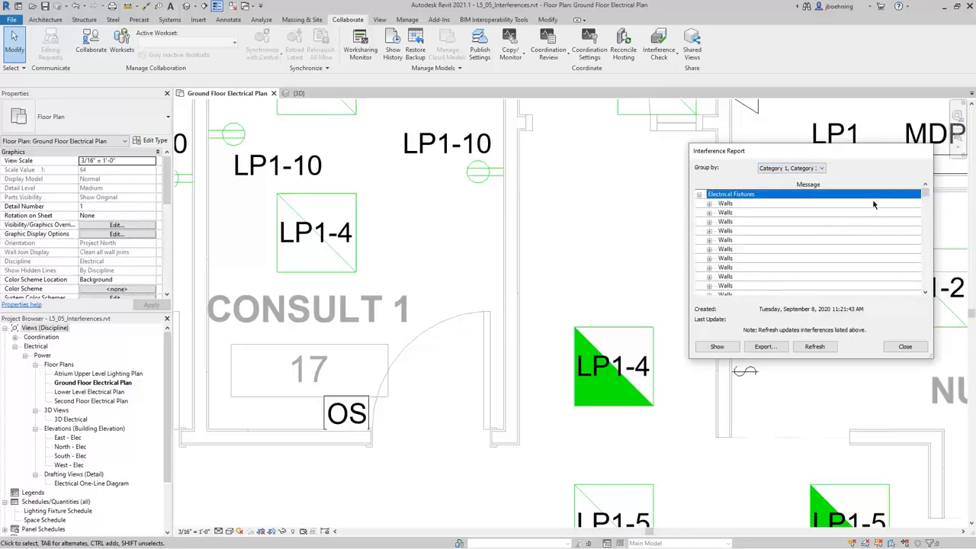
# Highlight the first Walls conflict under Electrical Fixtures and view the surrounding rooms in the ground floor plan
pyautogui.moveTo(925, 195)
pyautogui.mouseDown()
pyautogui.moveTo(924, 284)
pyautogui.moveTo(924, 190)
pyautogui.mouseUp()
pyautogui.click(728, 204)
pyautogui.scroll(-4, 632, 269)
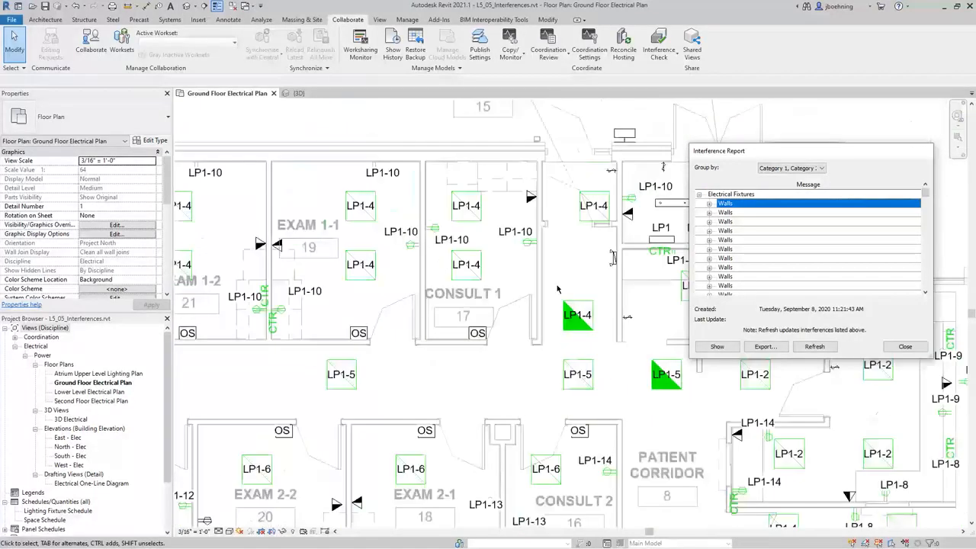
# Show the first and second Walls conflicts under Electrical Fixtures in the ground floor plan
pyautogui.click(717, 348)
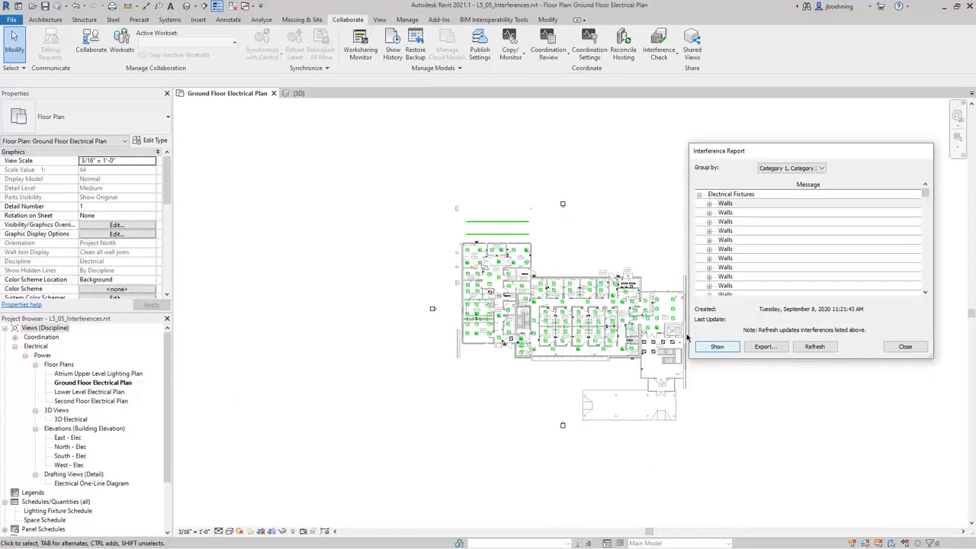
pyautogui.scroll(3, 581, 274)
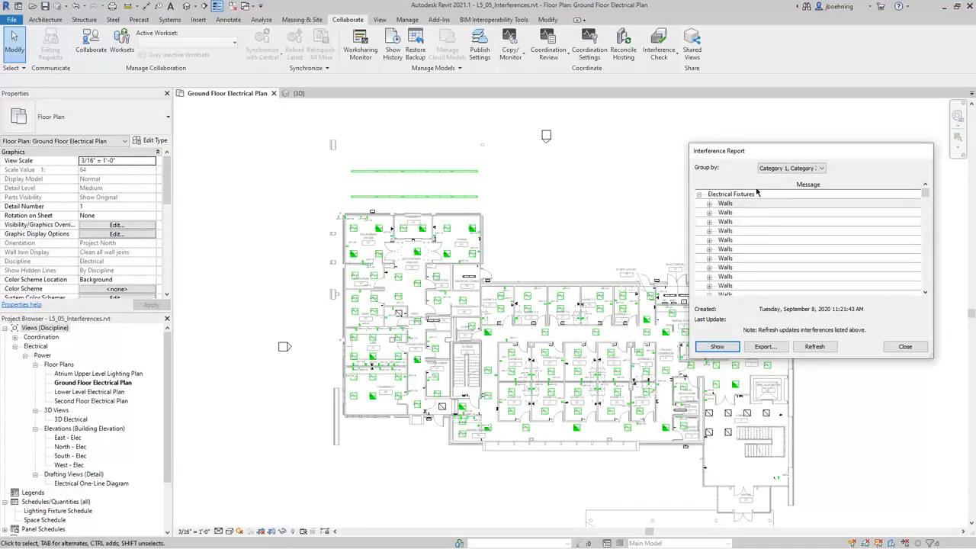
pyautogui.click(729, 205)
pyautogui.click(729, 212)
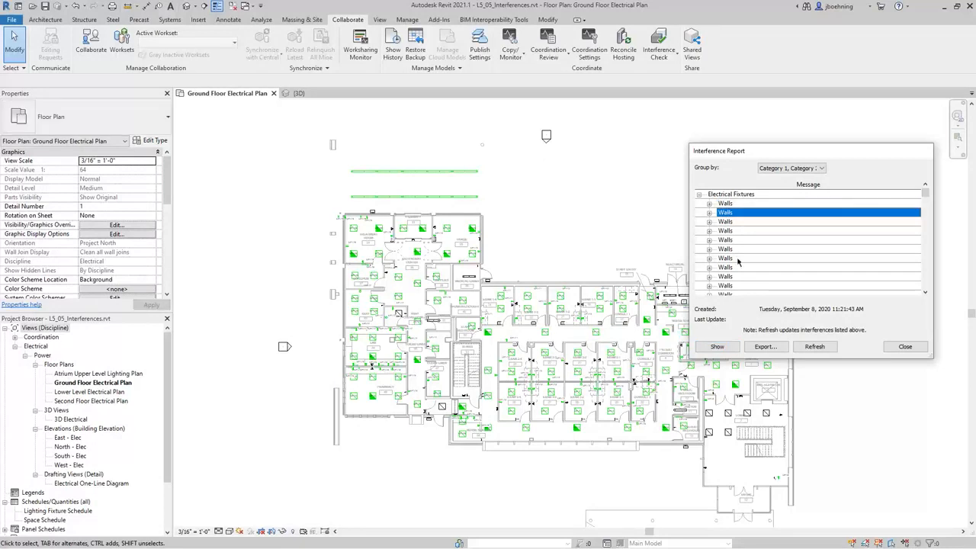
pyautogui.click(717, 347)
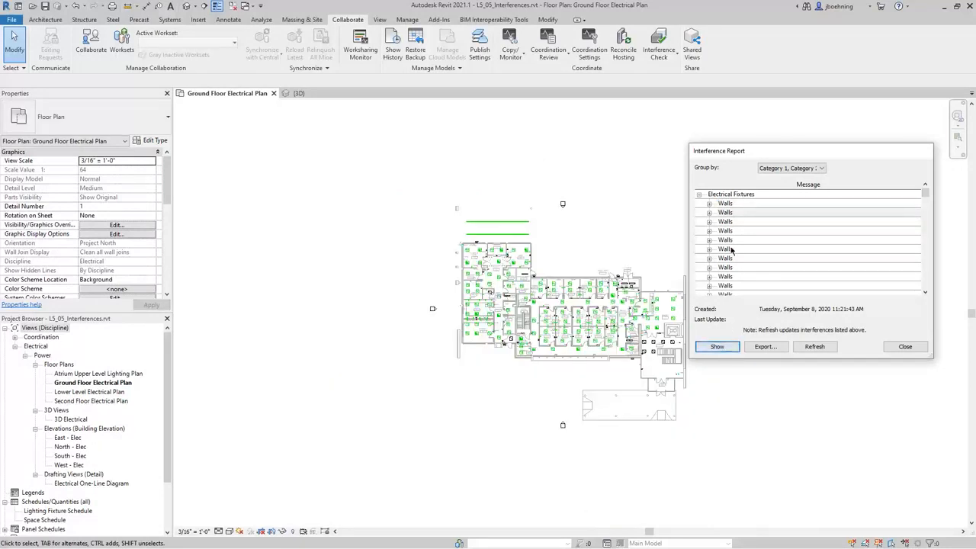
# Examine the third Walls conflict's elements, highlighting its duplex receptacle in the plan, and close the interference report
pyautogui.click(729, 221)
pyautogui.click(710, 222)
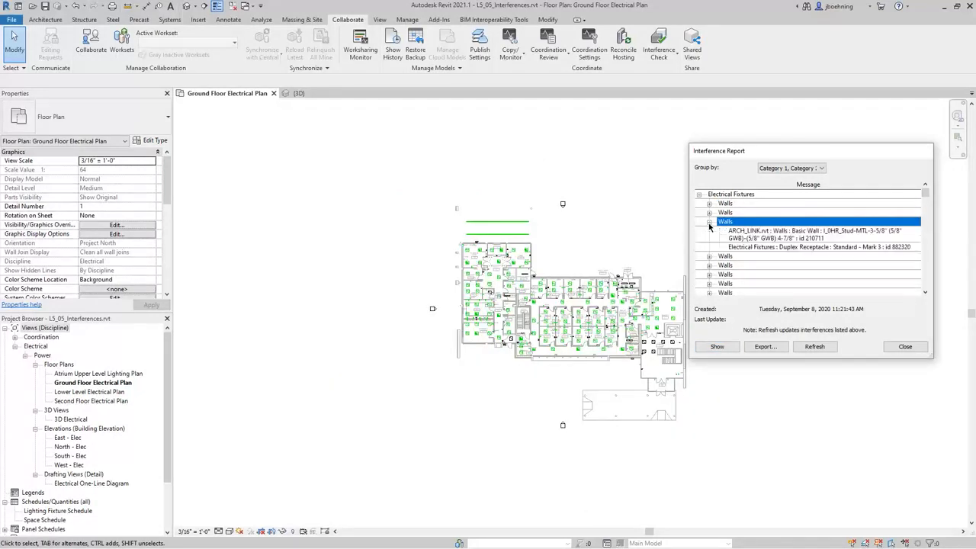
pyautogui.click(744, 248)
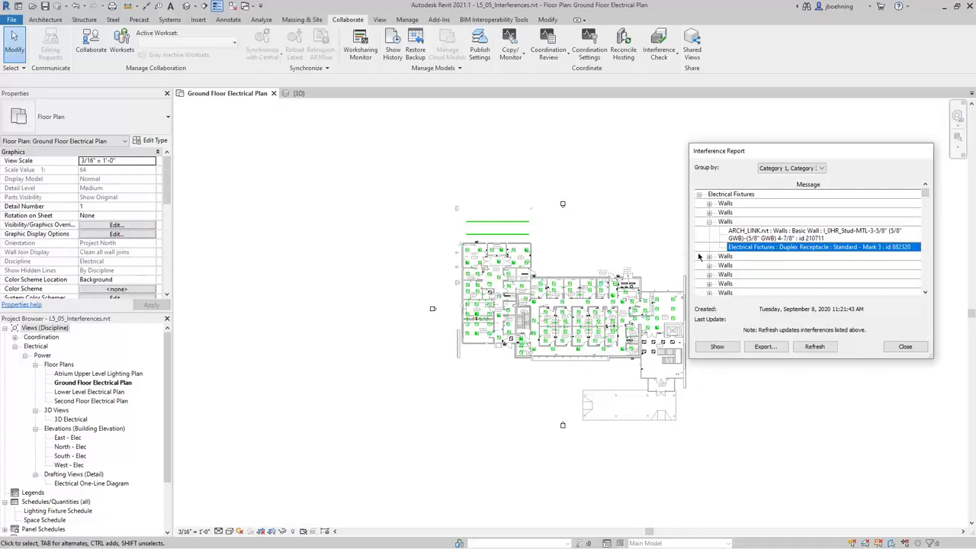
pyautogui.scroll(3, 675, 265)
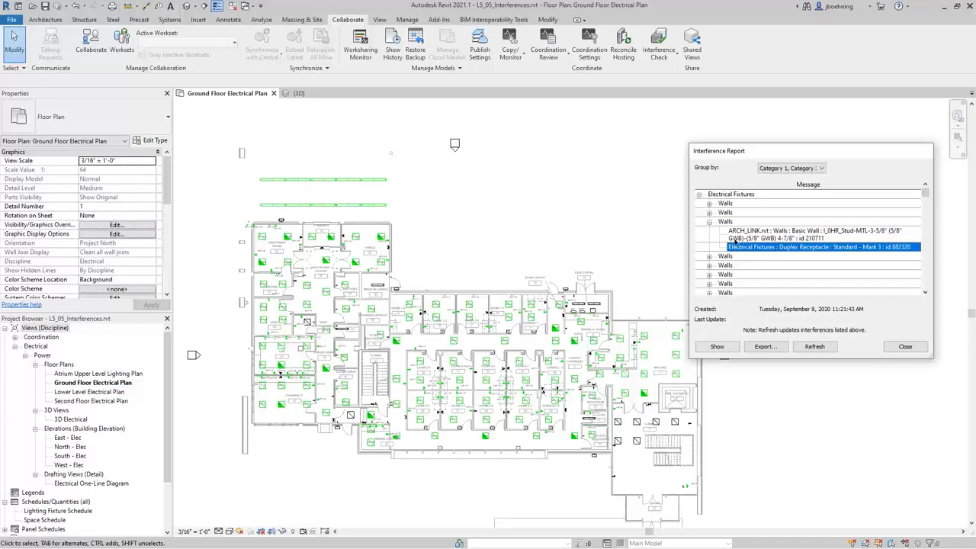
pyautogui.click(710, 222)
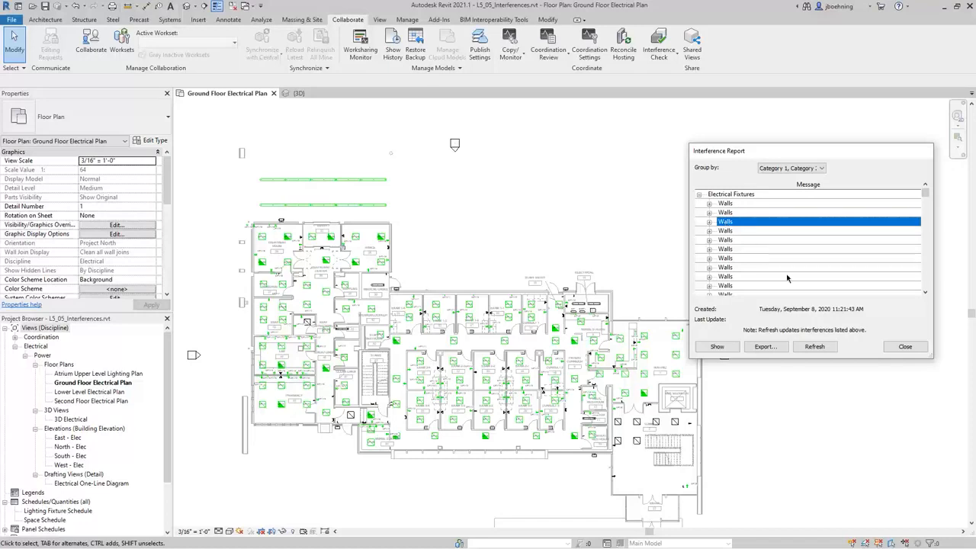
pyautogui.click(903, 347)
# Run an interference check of the current project's Electrical Equipment and Electrical Fixtures against its Lighting Devices and Lighting Fixtures
pyautogui.click(669, 63)
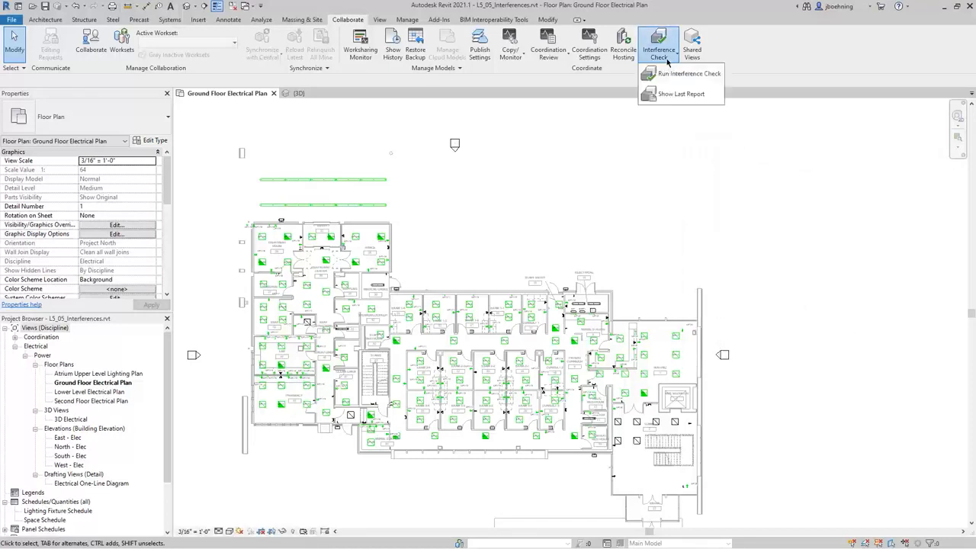
pyautogui.click(681, 74)
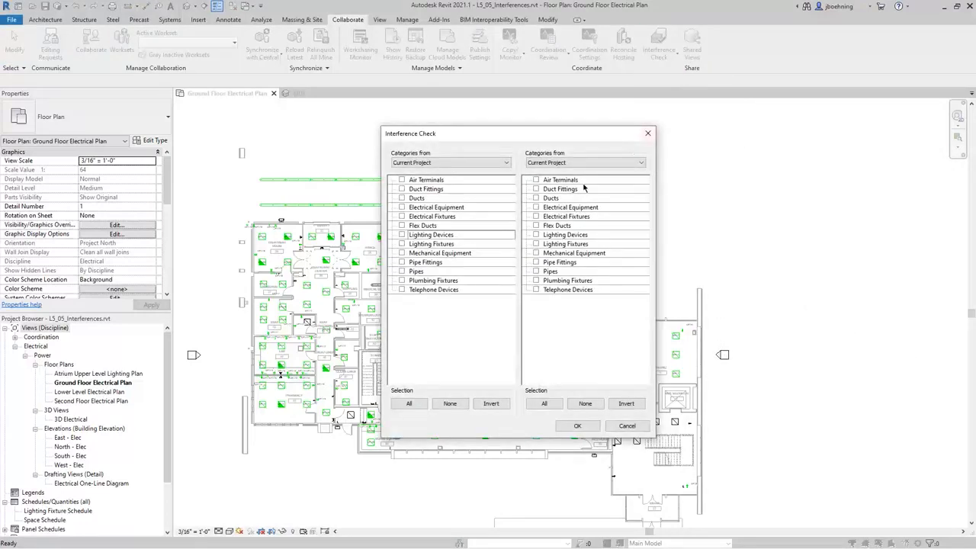
pyautogui.click(402, 207)
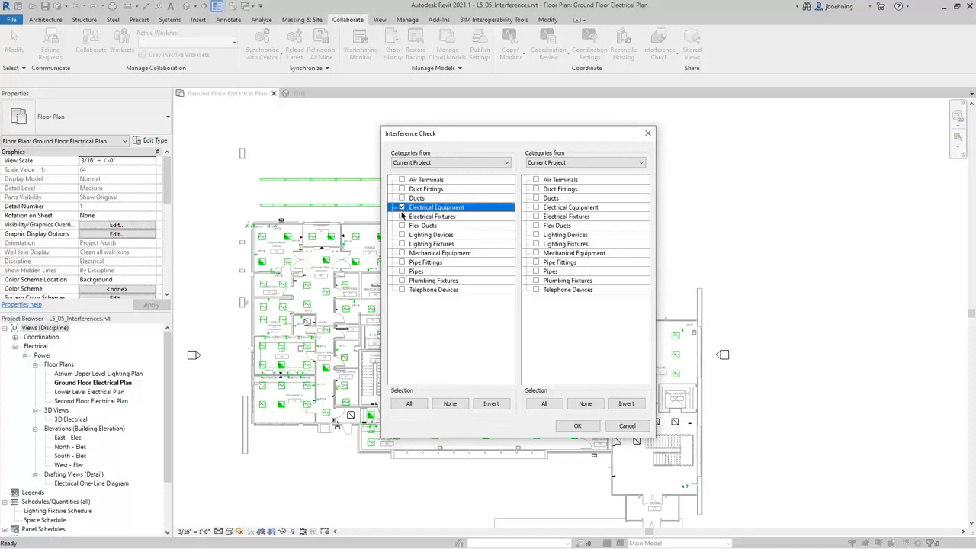
pyautogui.click(402, 217)
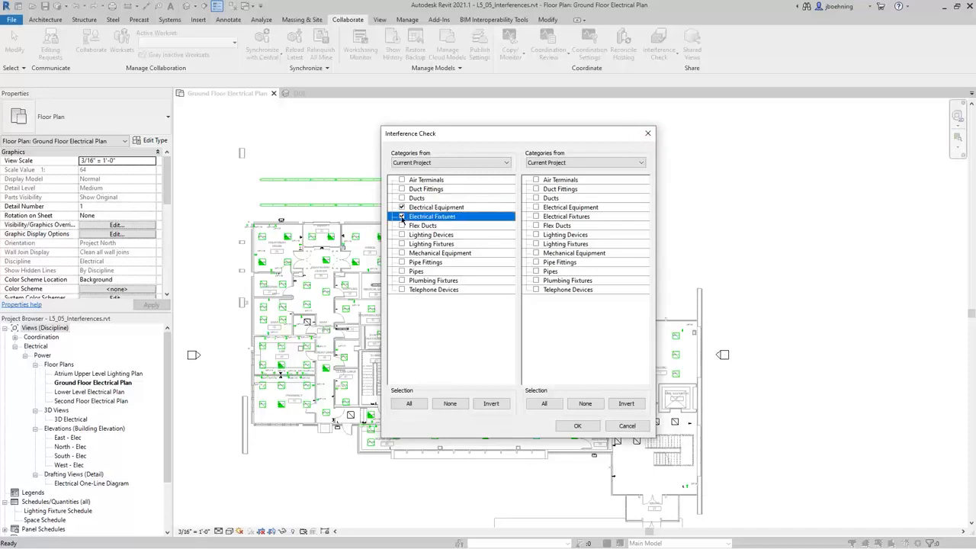
pyautogui.click(537, 244)
pyautogui.click(583, 427)
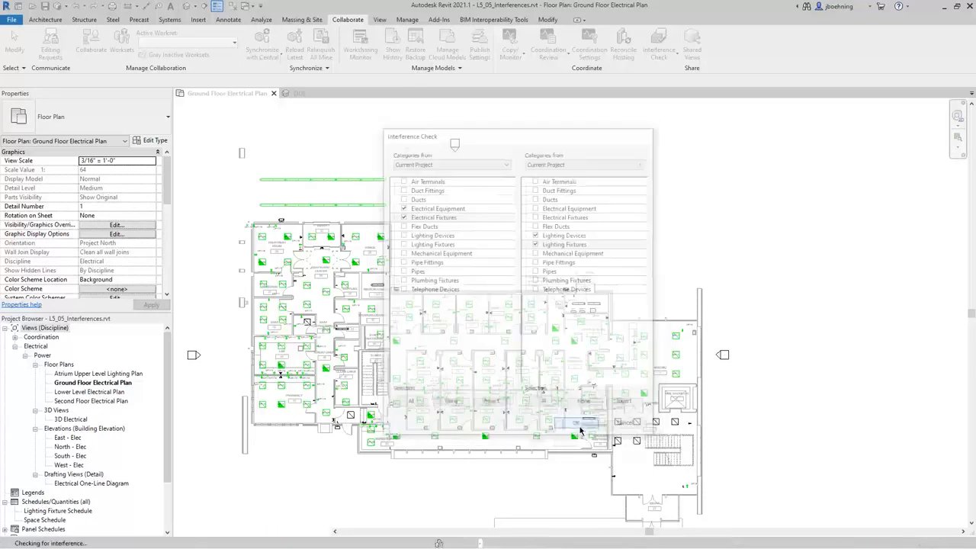